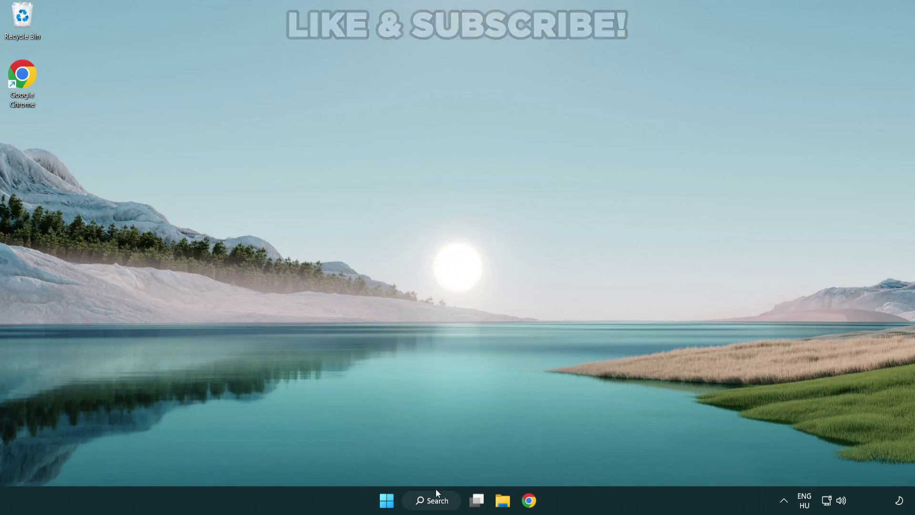
# - Search Windows for 'device manager'
pyautogui.click(436, 502)
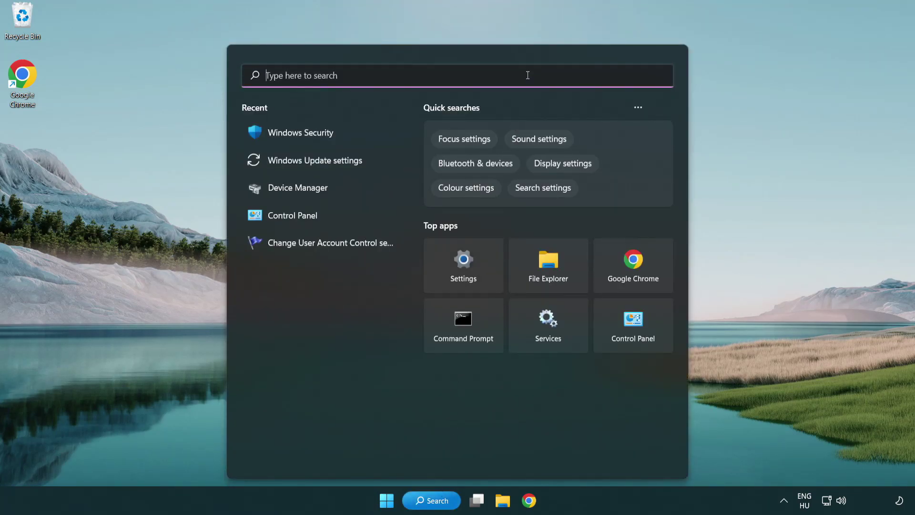
pyautogui.write('device m')
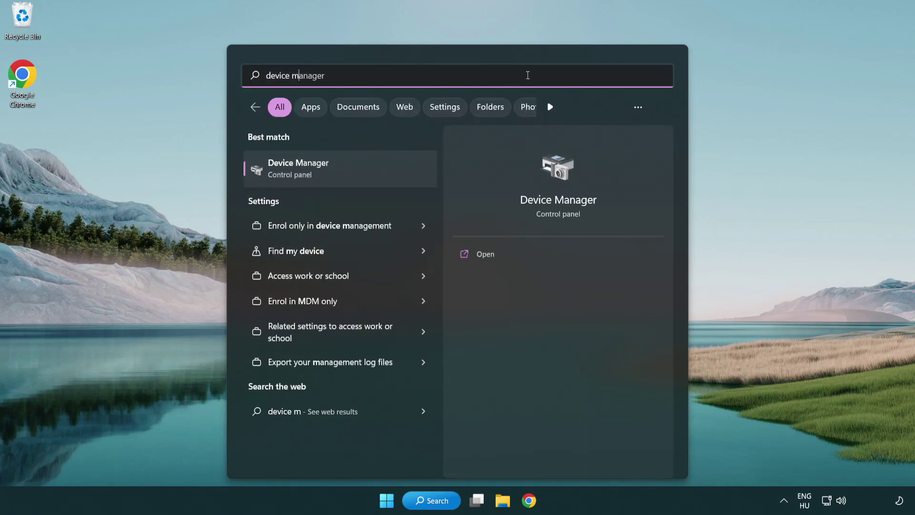
pyautogui.write('anager')
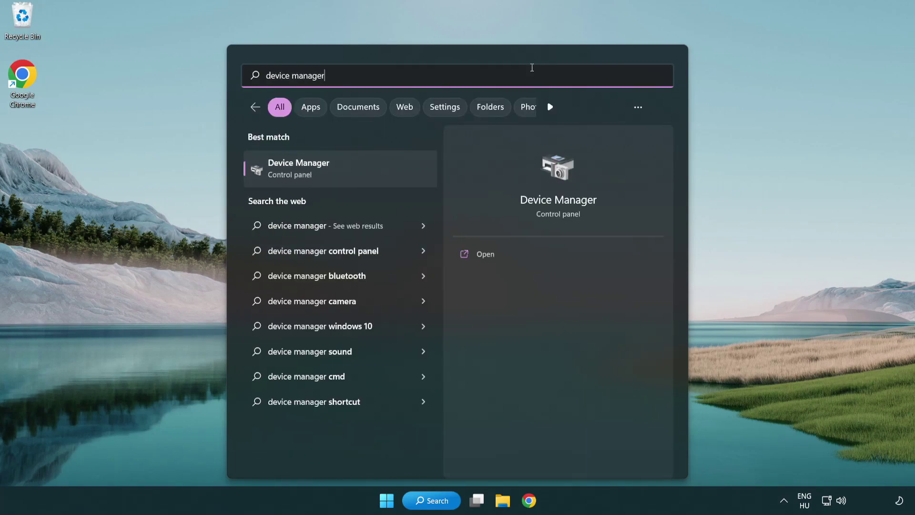
# - Open Device Manager, expand Display adapters and choose Update driver on VMware SVGA 3D
pyautogui.click(366, 173)
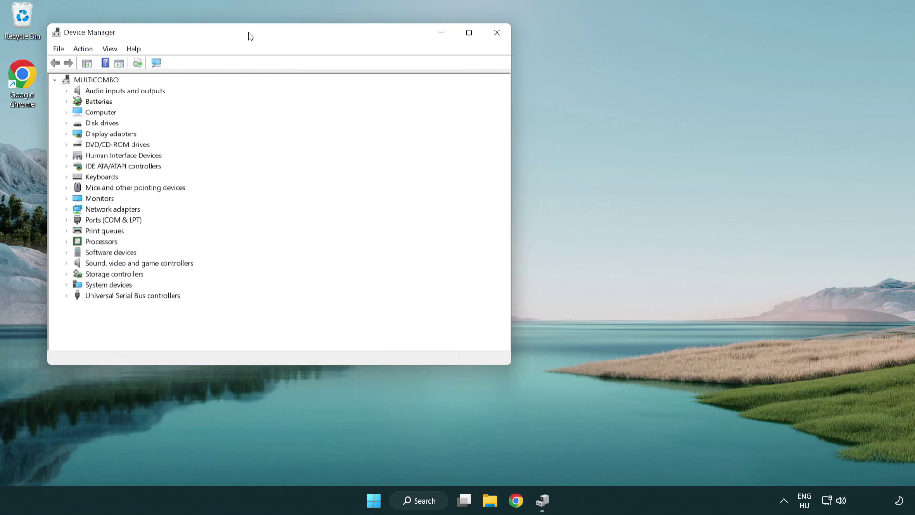
pyautogui.moveTo(248, 36); pyautogui.dragTo(401, 91)
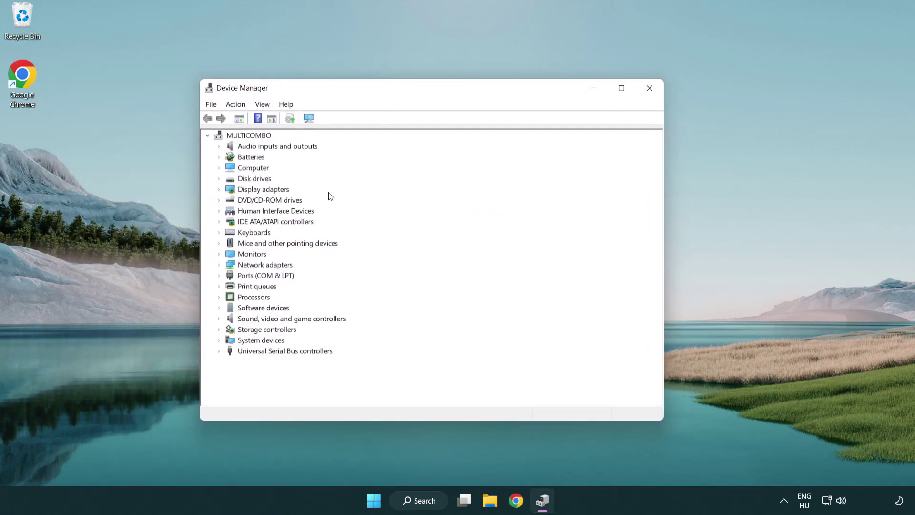
pyautogui.click(250, 191)
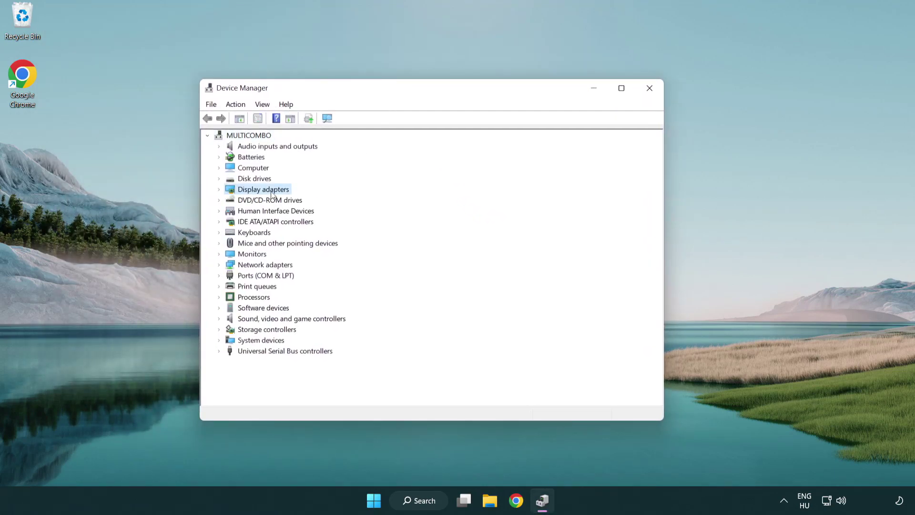
pyautogui.click(219, 189)
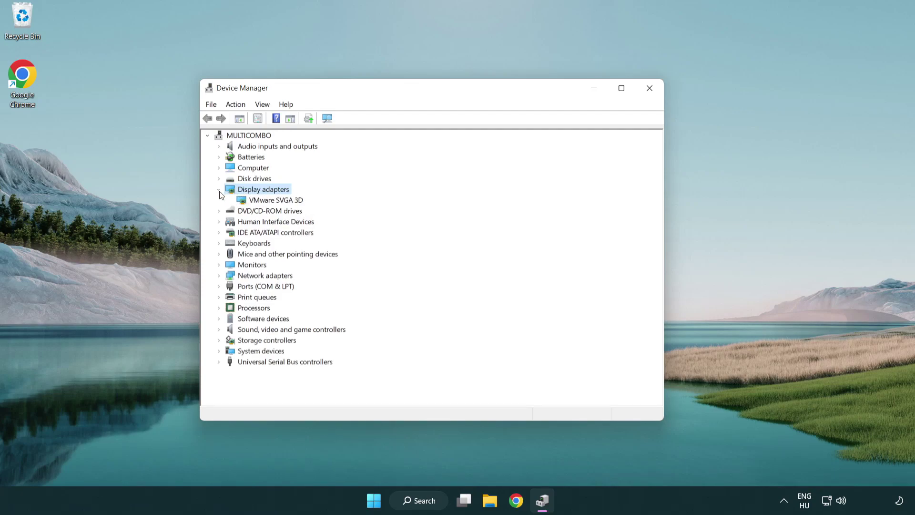
pyautogui.click(272, 203)
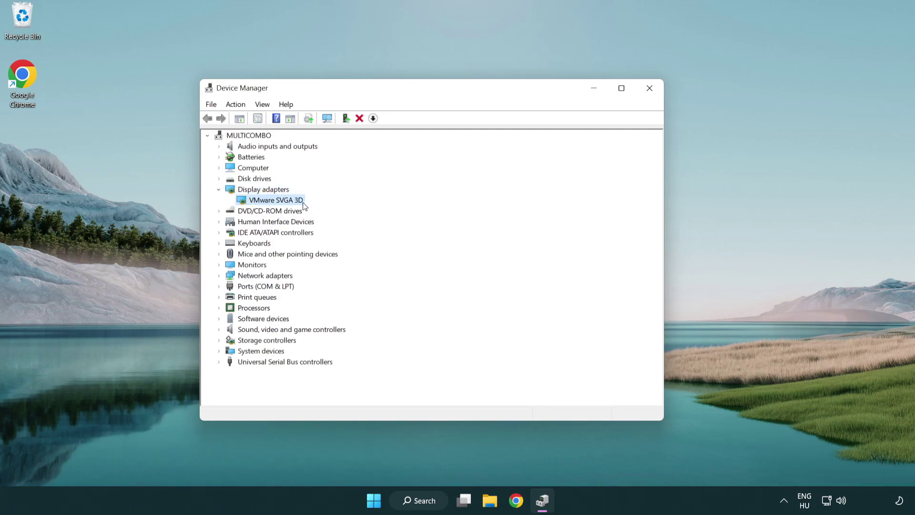
pyautogui.rightClick(273, 204)
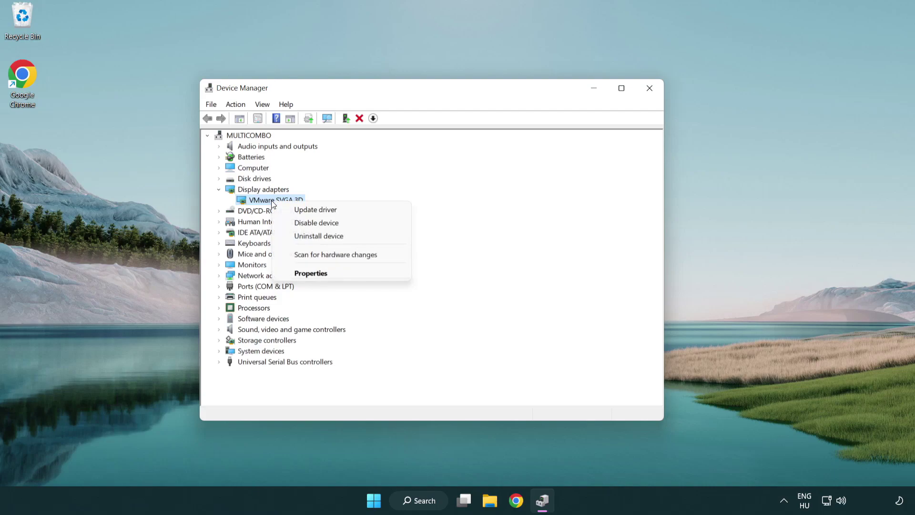
pyautogui.click(361, 210)
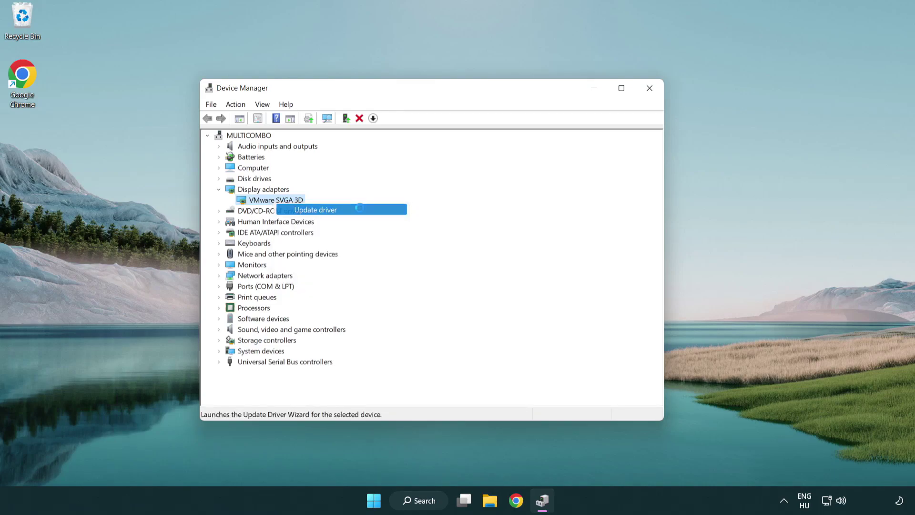
# - Search automatically for a VMware SVGA 3D driver, then close the wizard once it reports the best driver is installed
pyautogui.moveTo(377, 142); pyautogui.dragTo(396, 136)
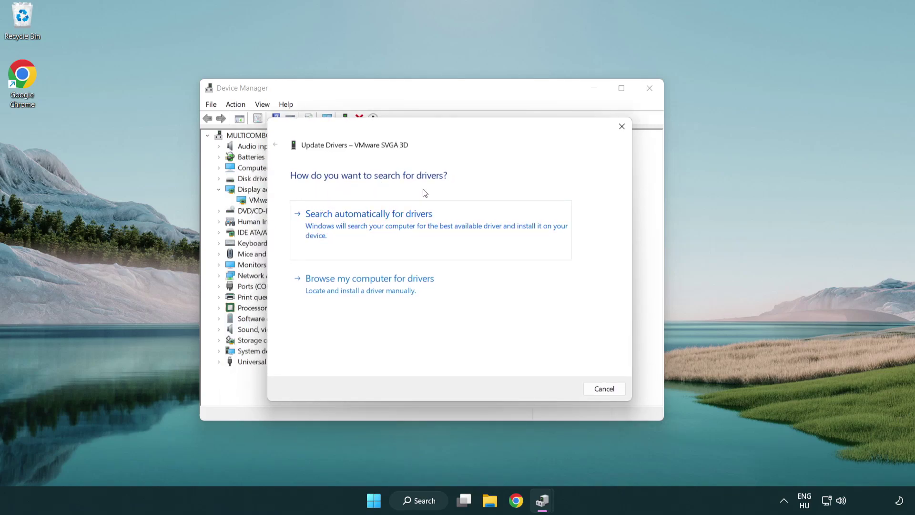
pyautogui.click(402, 223)
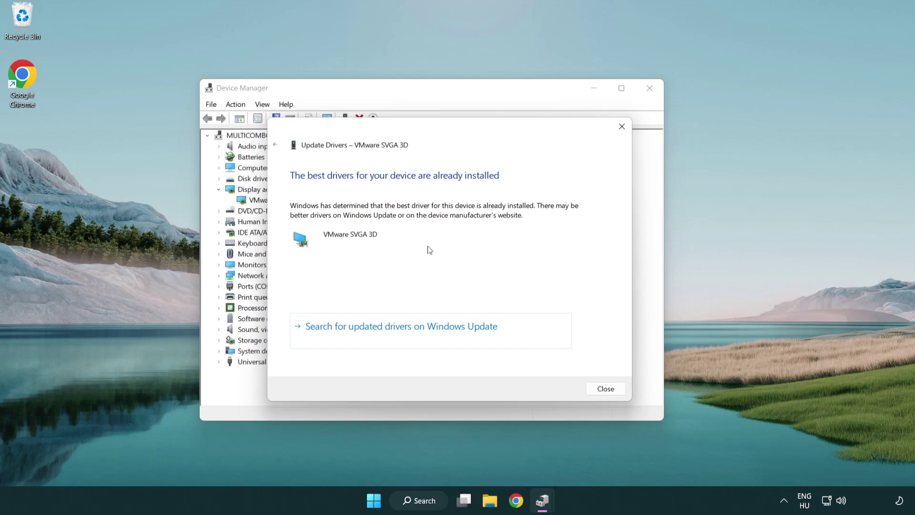
pyautogui.click(606, 389)
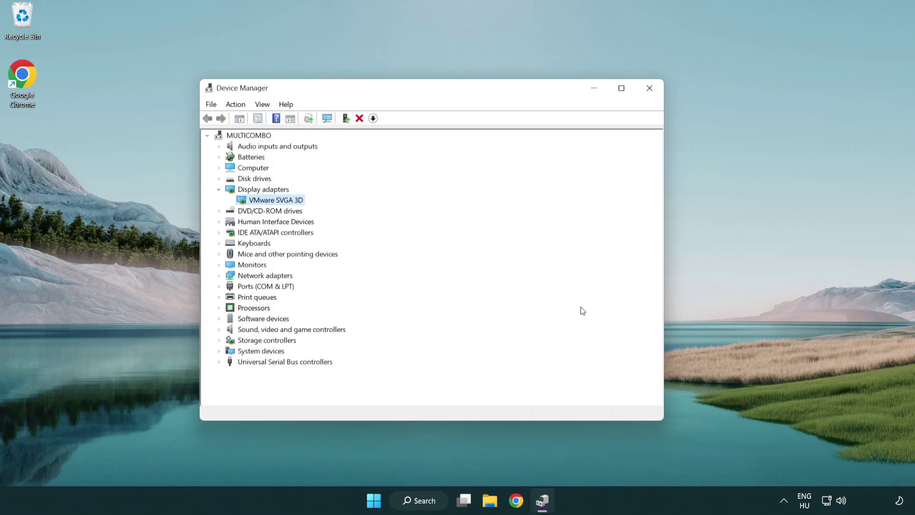
# - Close Device Manager and open Windows Update settings by searching 'update'
pyautogui.click(650, 89)
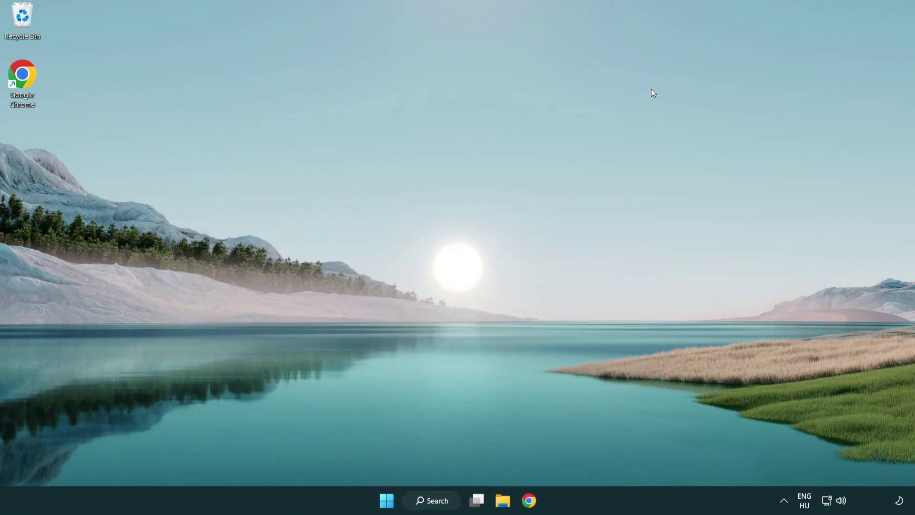
pyautogui.click(439, 499)
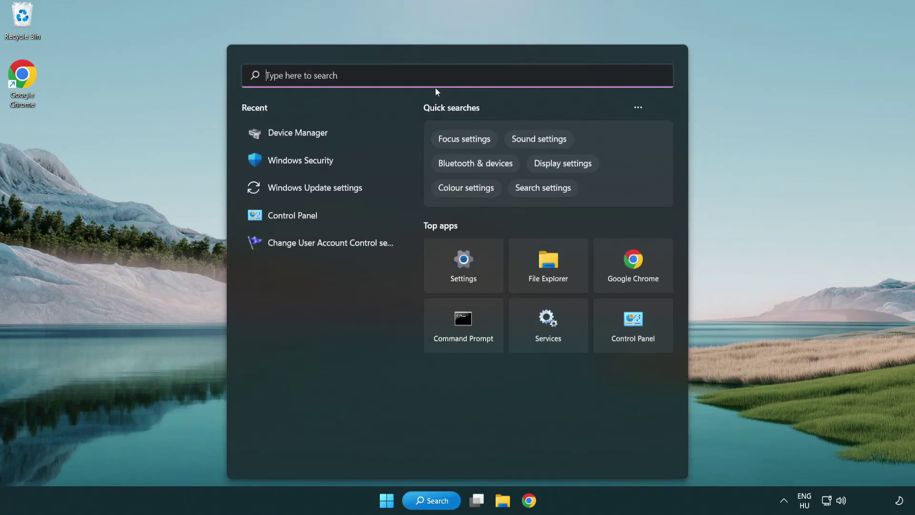
pyautogui.write('update')
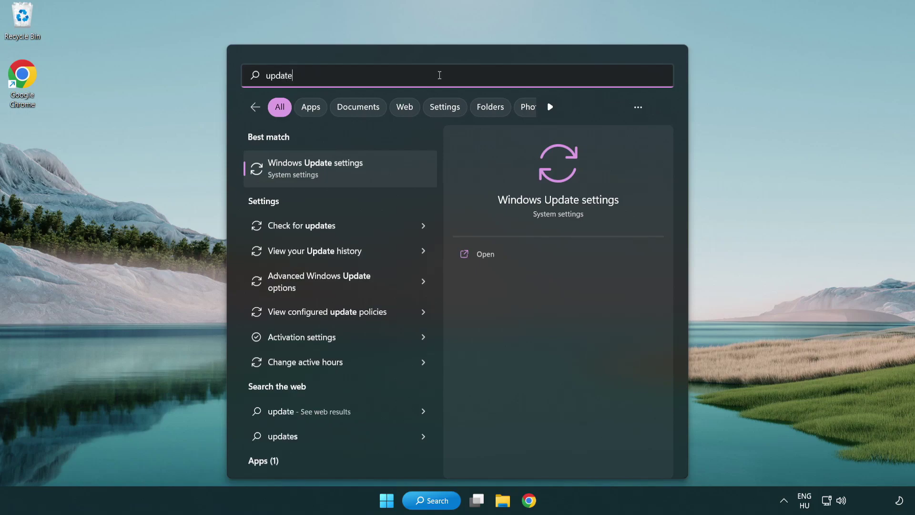
pyautogui.click(356, 173)
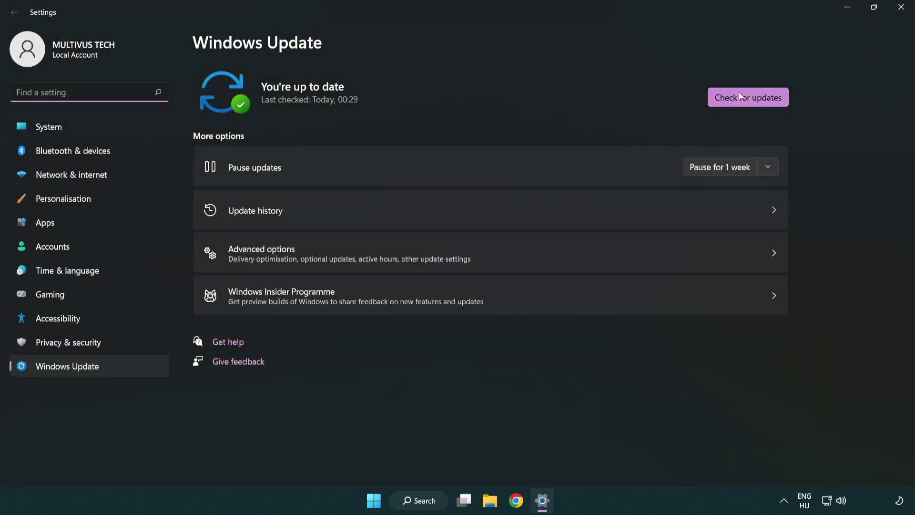
# - Run a Windows Update check that finds nothing new, then close Settings
pyautogui.click(764, 105)
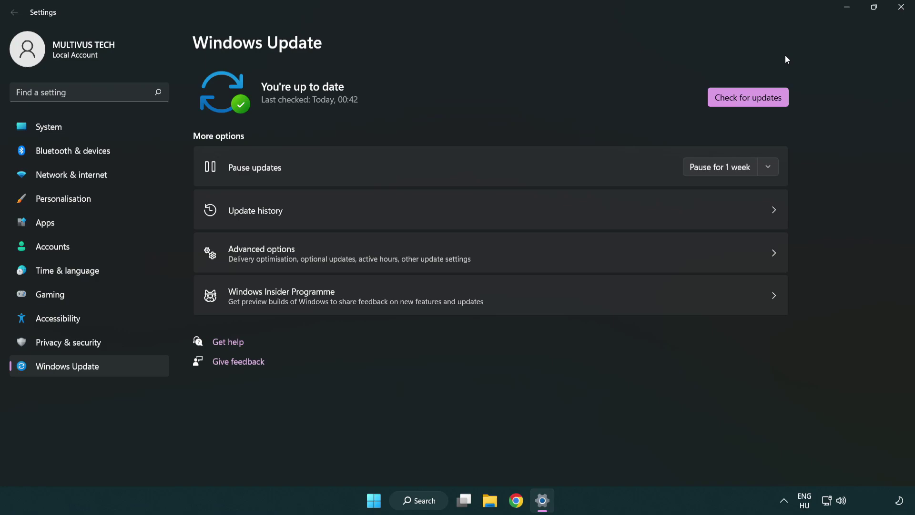
pyautogui.click(898, 14)
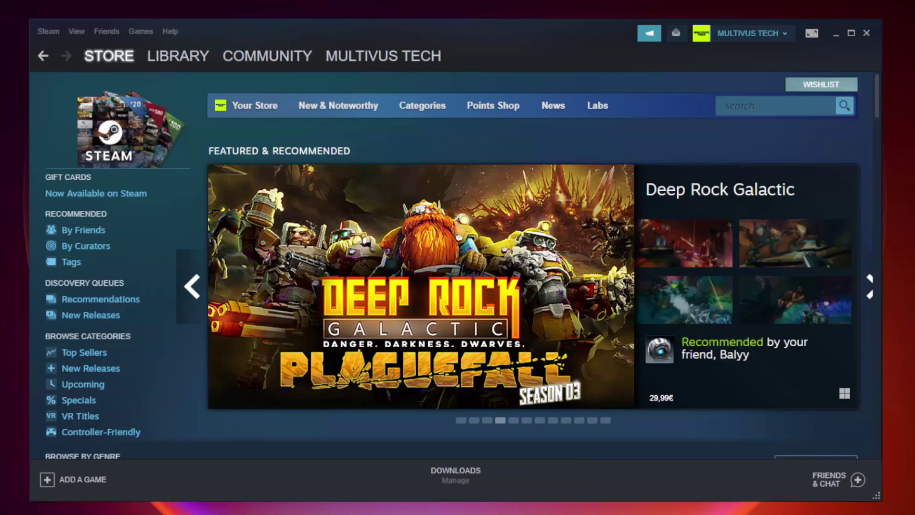
# - Switch Steam to the Library and right-click YOUR NOT WORKING GAME in Favorites
pyautogui.moveTo(152, 56)
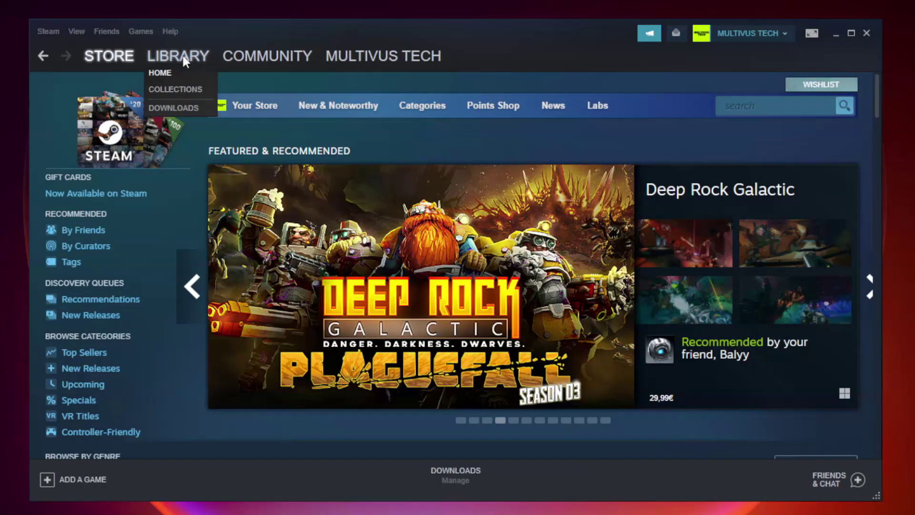
pyautogui.click(186, 62)
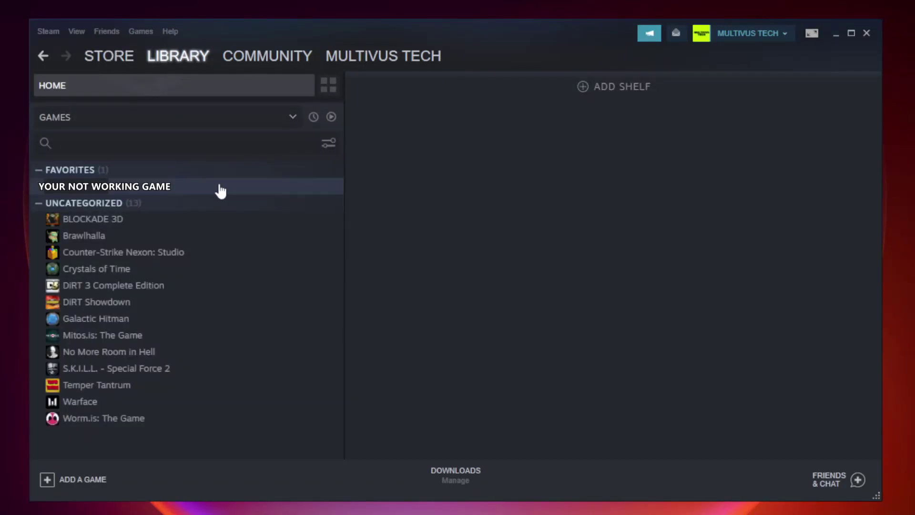
pyautogui.click(197, 186)
pyautogui.rightClick(197, 188)
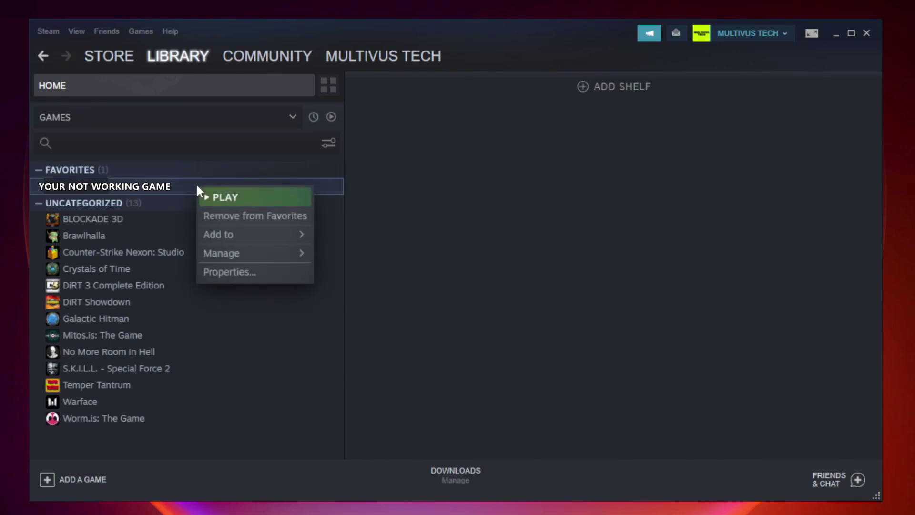
# - Verify Unturned's game files from Properties > Local Files, validating all 9192 files
pyautogui.click(253, 273)
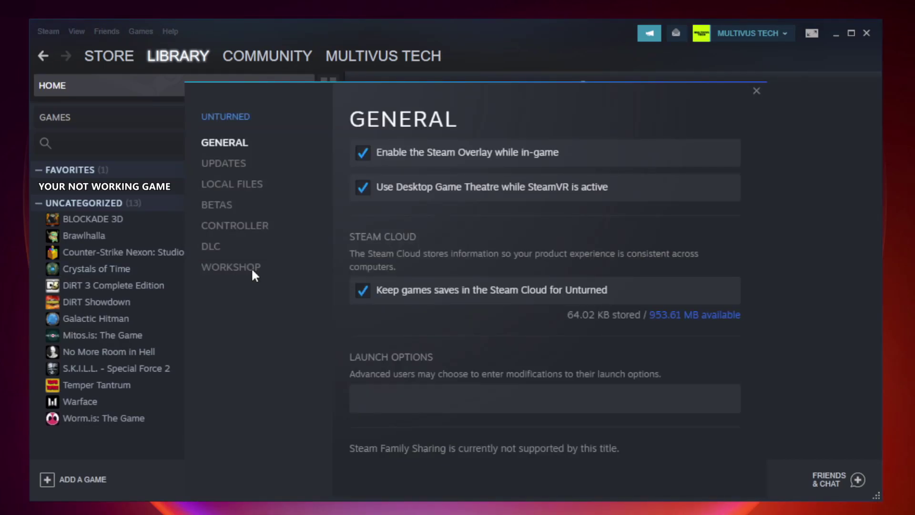
pyautogui.click(244, 190)
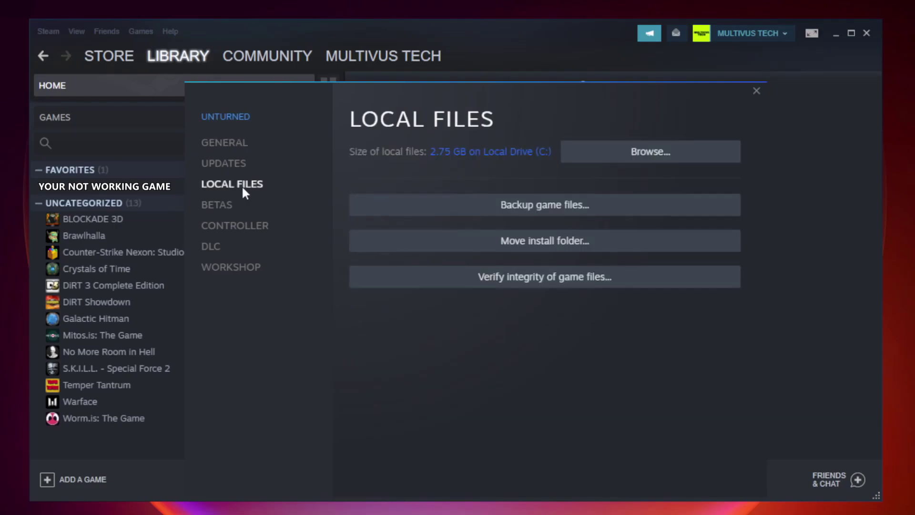
pyautogui.click(553, 281)
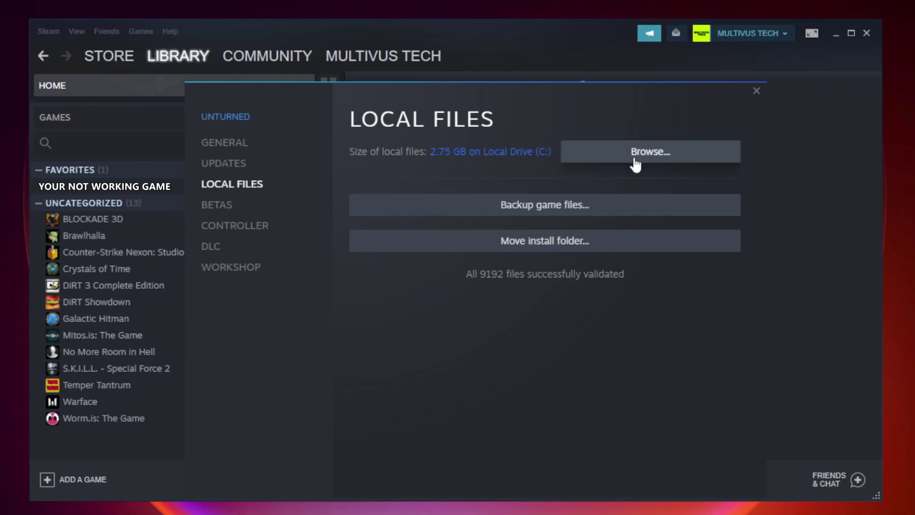
# - Open the game's steamapps\common folder and the YOUR NOT WORKING GAME shortcut's Properties
pyautogui.click(654, 165)
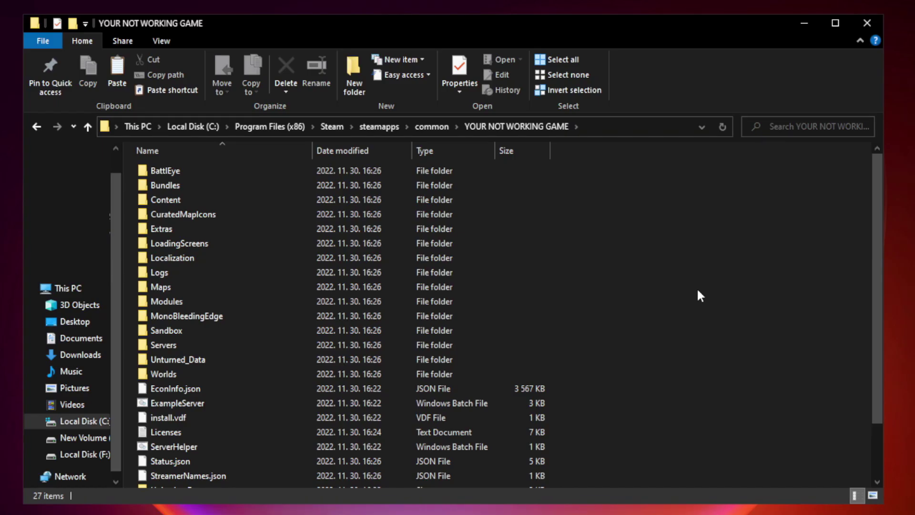
pyautogui.moveTo(878, 250); pyautogui.dragTo(881, 333)
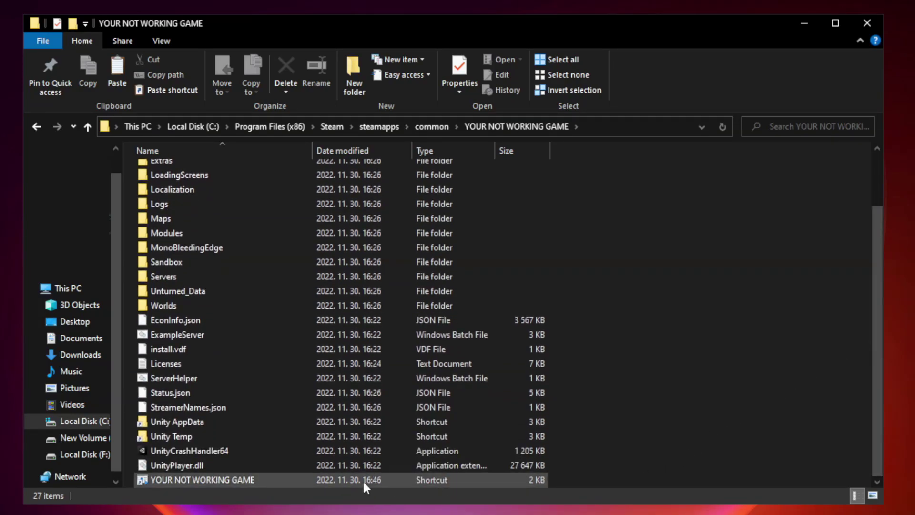
pyautogui.click(315, 481)
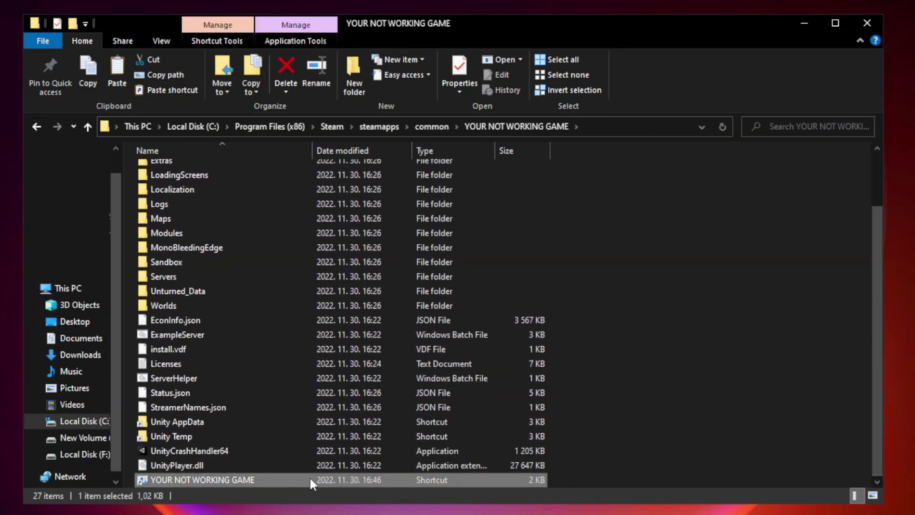
pyautogui.rightClick(311, 481)
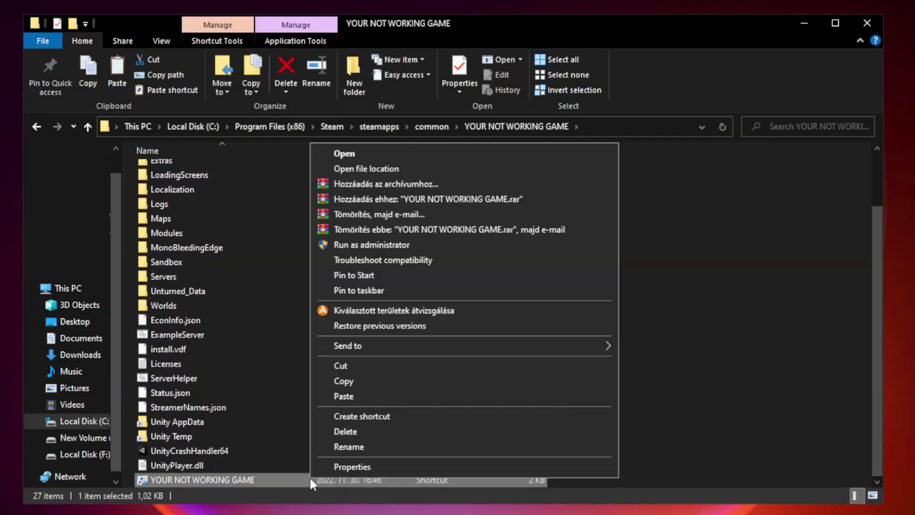
pyautogui.click(461, 468)
# - Set the shortcut to Windows 8 compatibility, run as administrator, disable fullscreen optimizations, and apply
pyautogui.moveTo(455, 253); pyautogui.dragTo(454, 103)
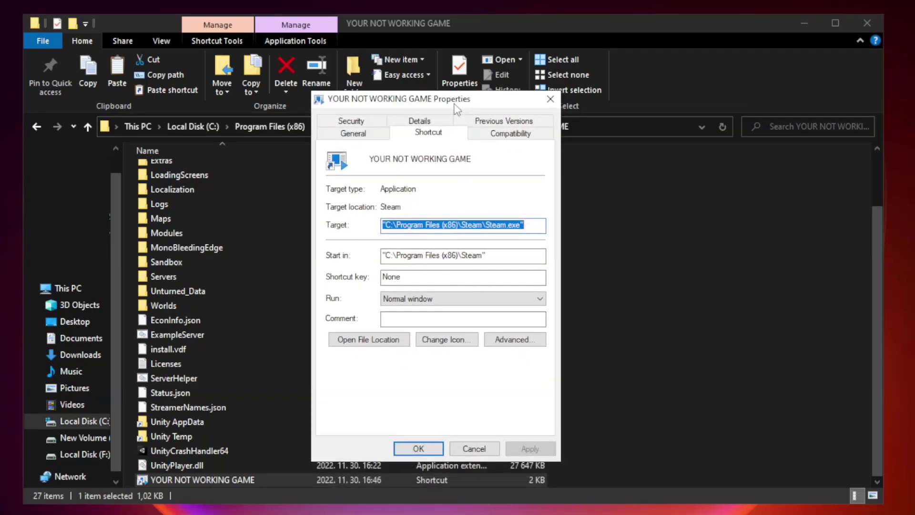
pyautogui.click(508, 136)
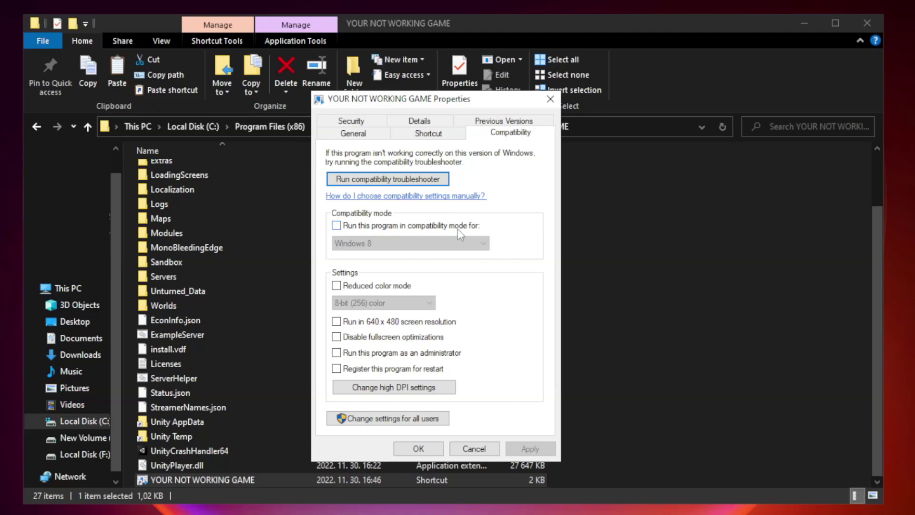
pyautogui.click(364, 228)
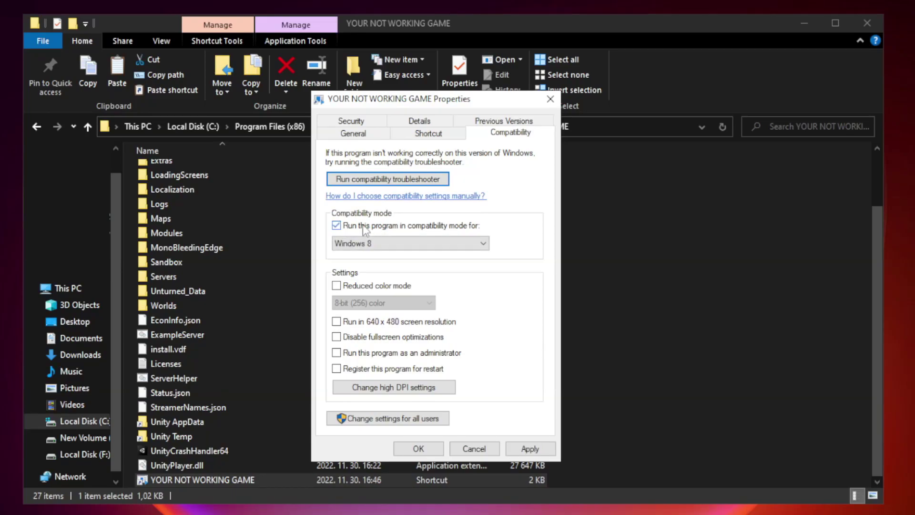
pyautogui.click(391, 243)
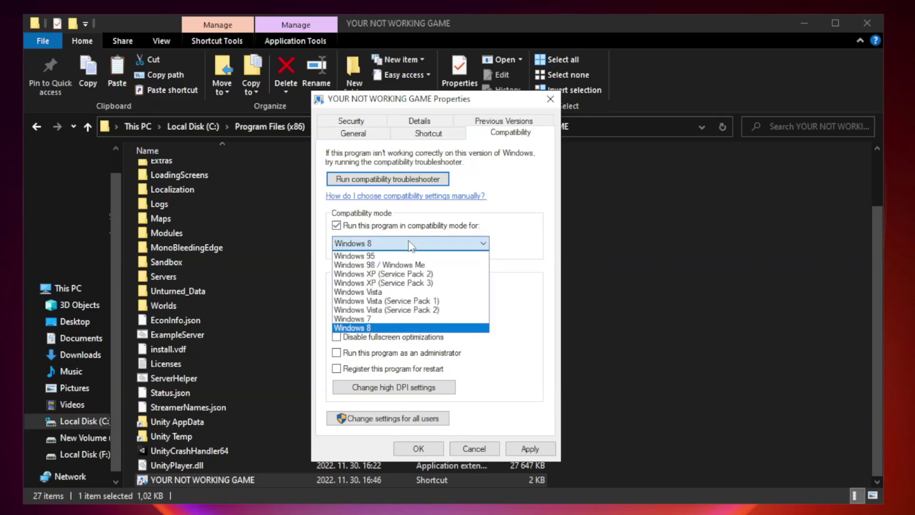
pyautogui.click(387, 328)
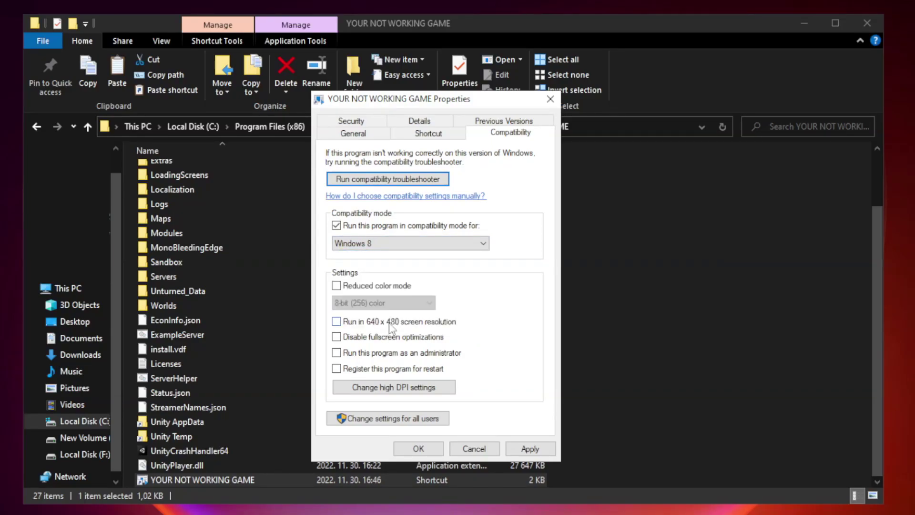
pyautogui.click(358, 342)
pyautogui.click(528, 449)
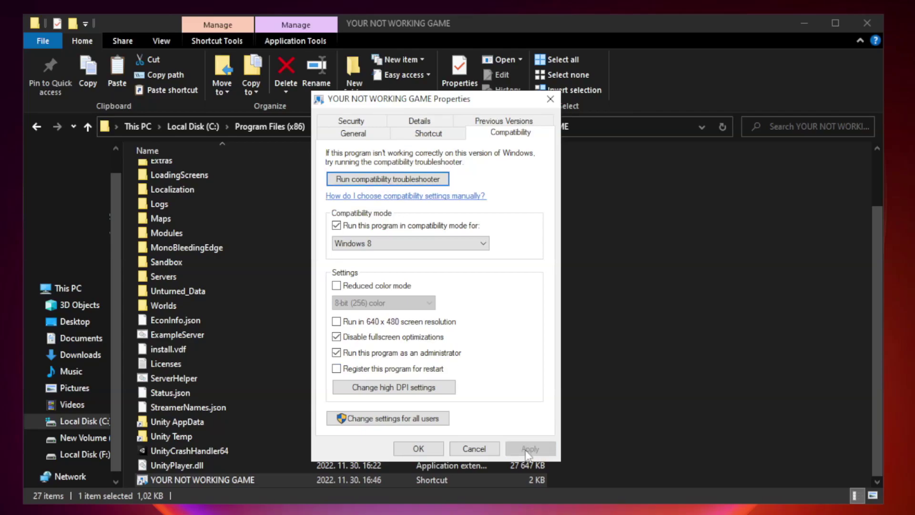
pyautogui.click(418, 449)
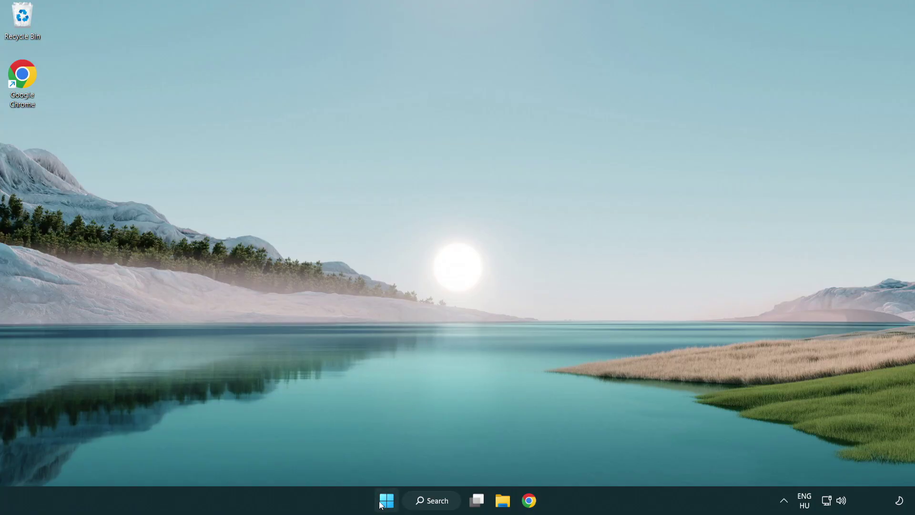
# - Open the Win+X quick link menu with Run, Task Manager and Device Manager
pyautogui.rightClick(387, 504)
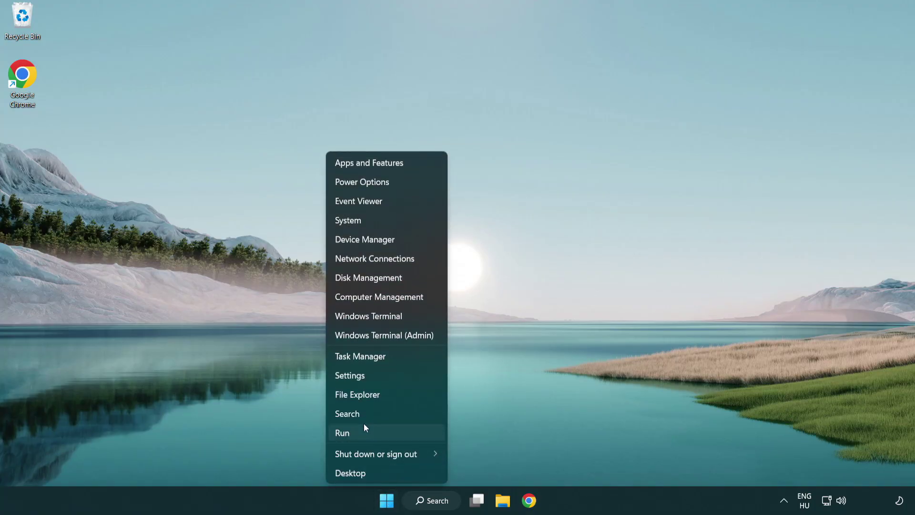
# - Disable Terminal, Phone Link, Cortana and Windows Security notifications in Task Manager's Startup list
pyautogui.click(405, 359)
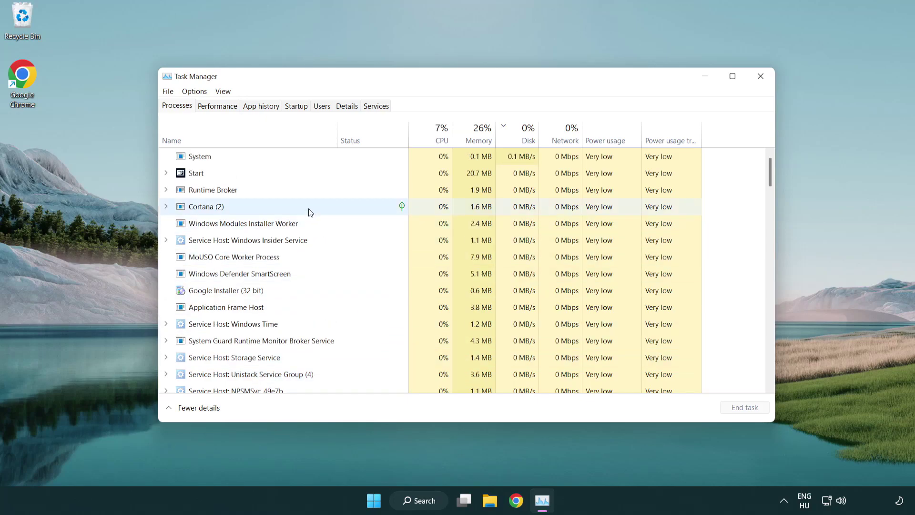
pyautogui.click(298, 108)
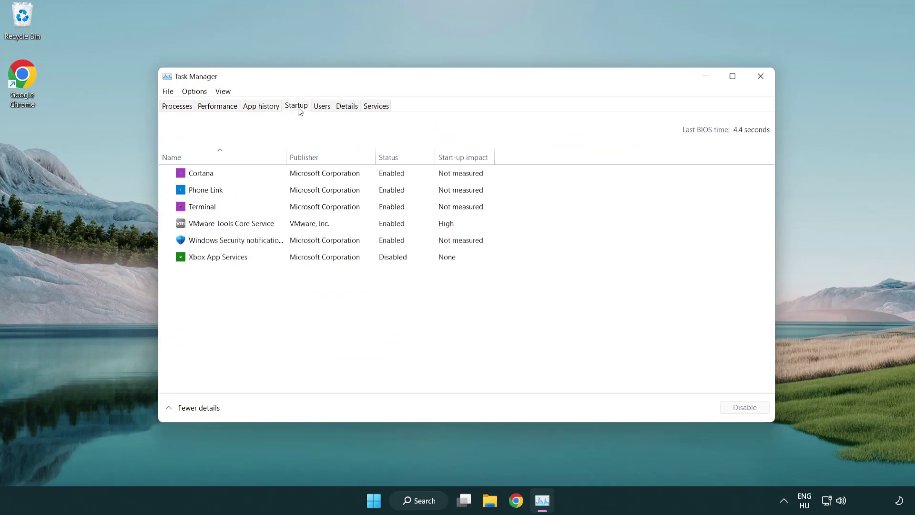
pyautogui.click(299, 208)
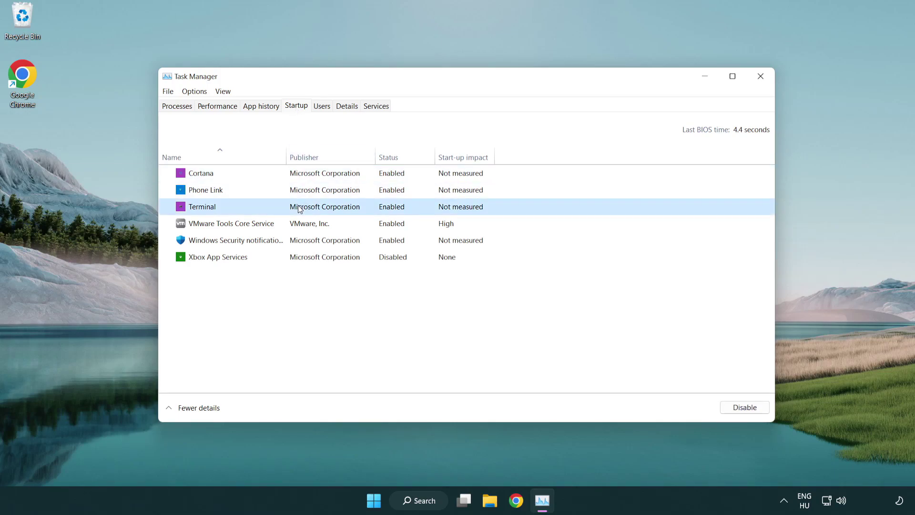
pyautogui.click(729, 407)
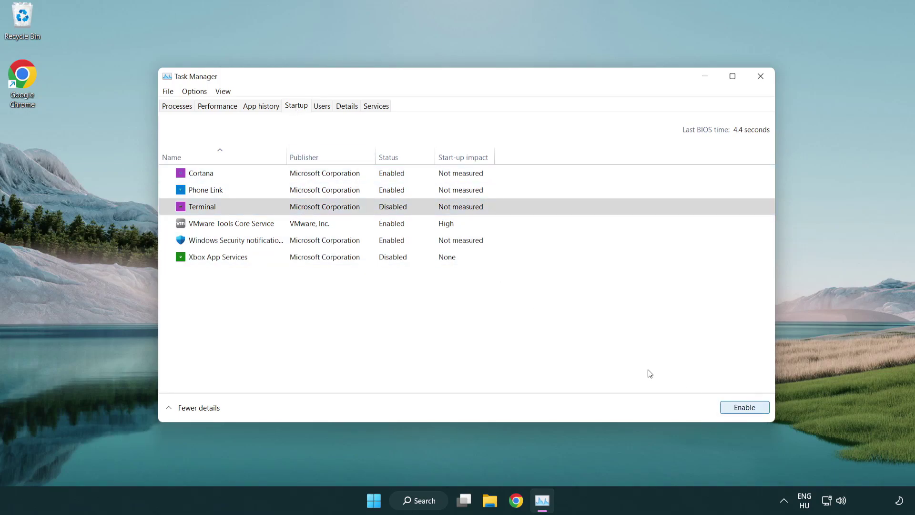
pyautogui.click(382, 194)
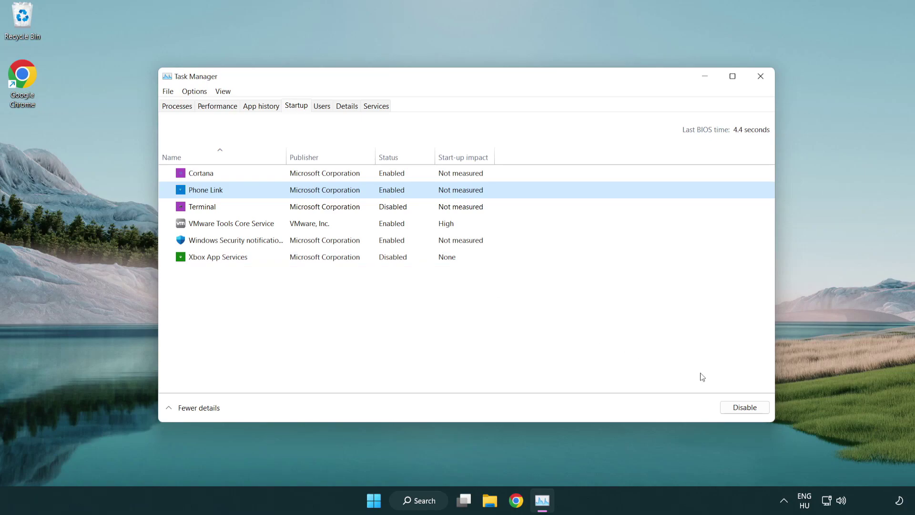
pyautogui.click(743, 408)
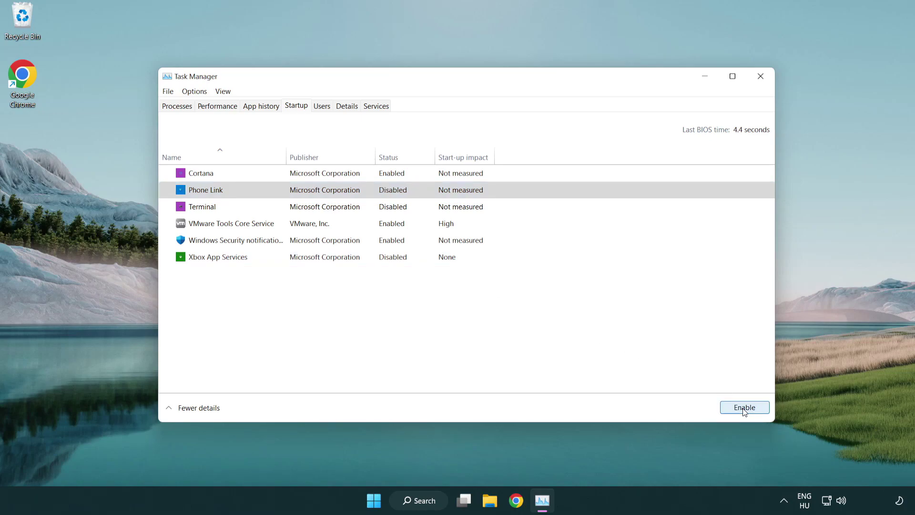
pyautogui.click(327, 178)
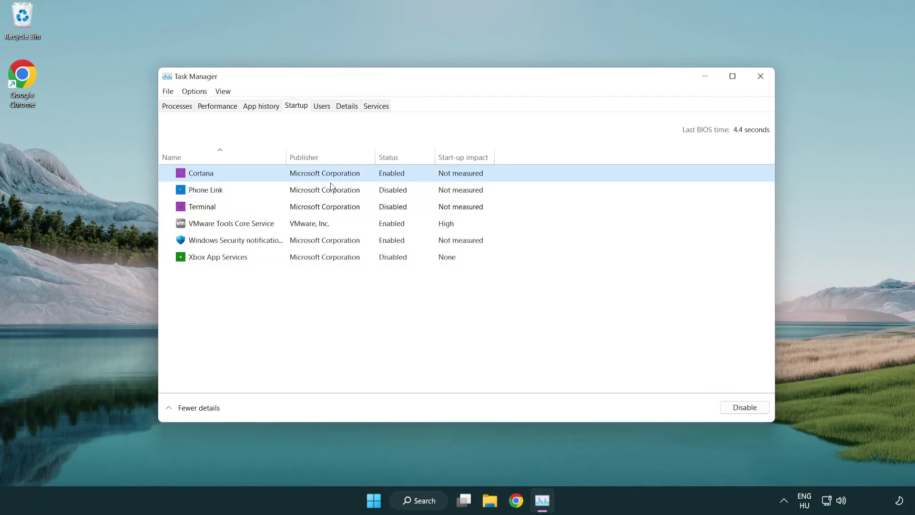
pyautogui.click(726, 406)
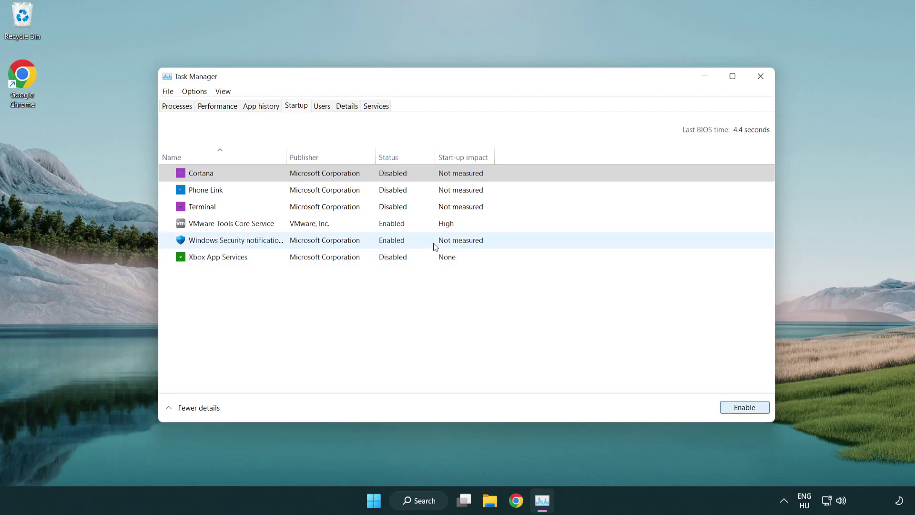
pyautogui.click(435, 247)
pyautogui.click(722, 406)
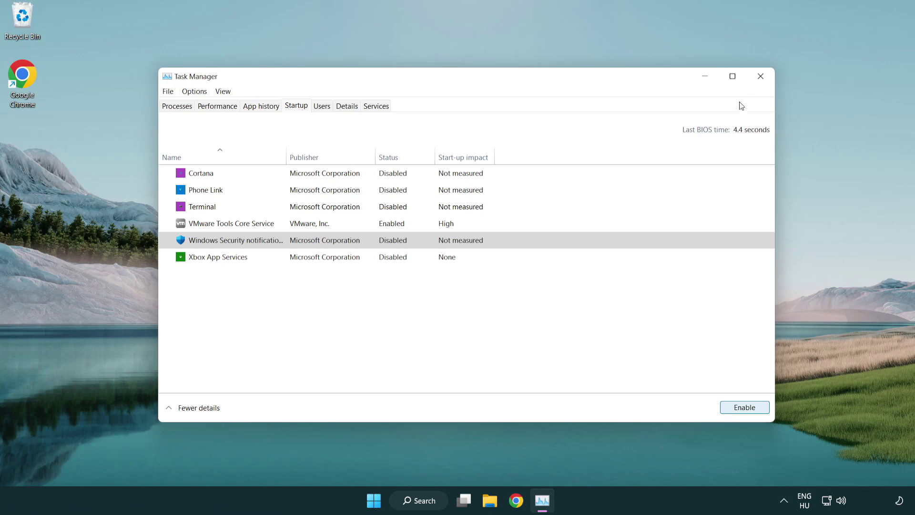
# - Close Task Manager, search 'cmd' and run Command Prompt as administrator
pyautogui.click(761, 78)
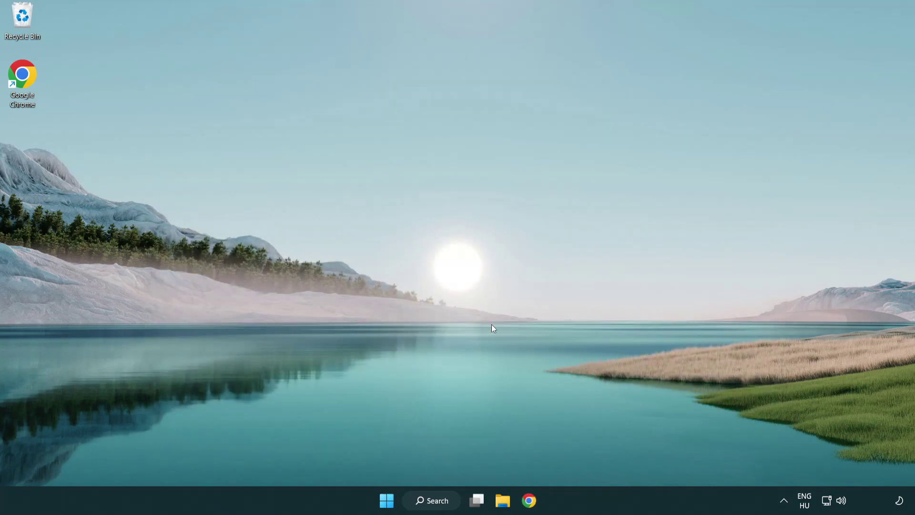
pyautogui.click(425, 500)
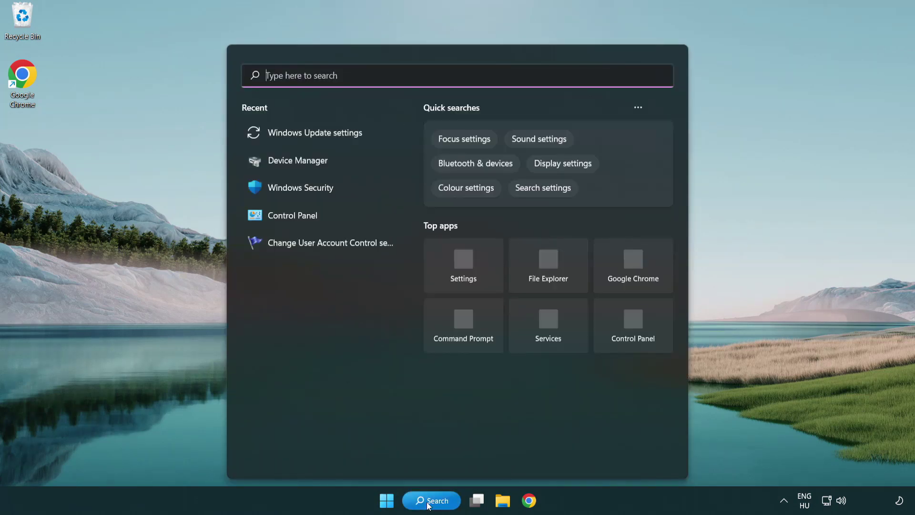
pyautogui.write('c')
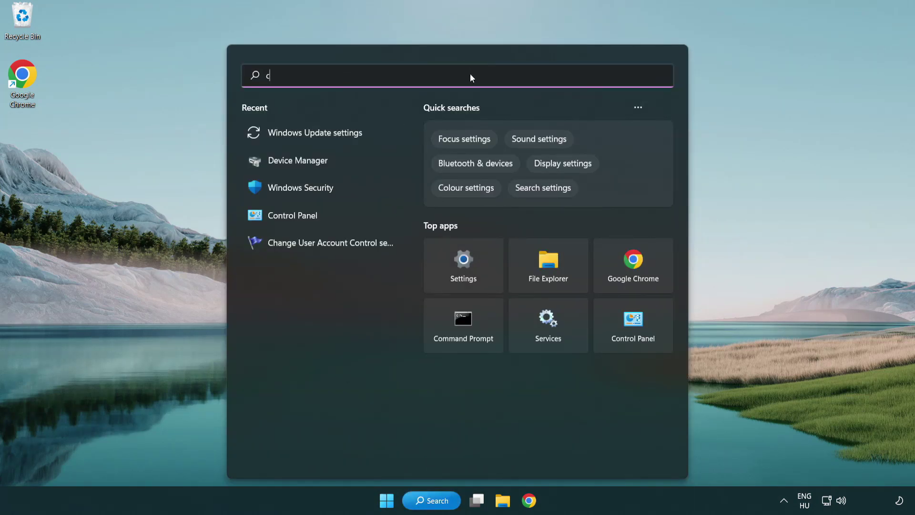
pyautogui.write('md')
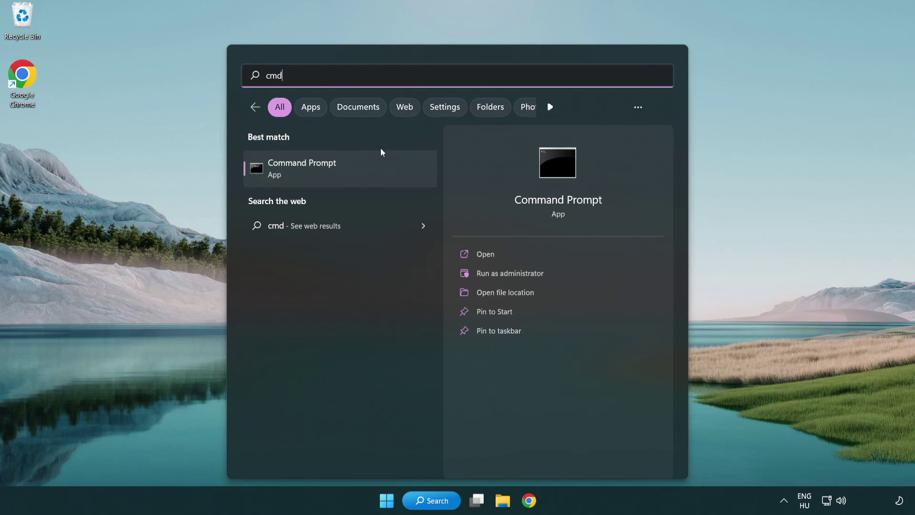
pyautogui.rightClick(351, 175)
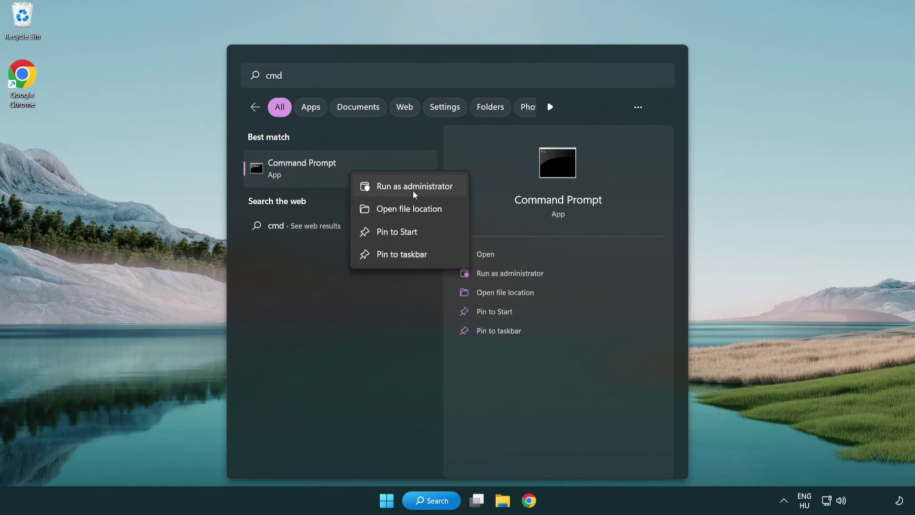
pyautogui.click(413, 191)
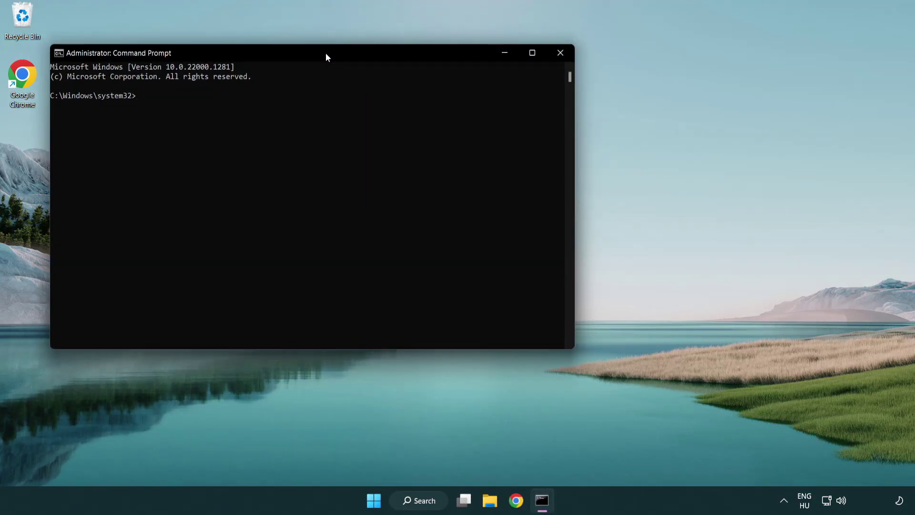
# - Run sfc /scannow at the administrator prompt until verification reaches 100%
pyautogui.moveTo(325, 53); pyautogui.dragTo(460, 93)
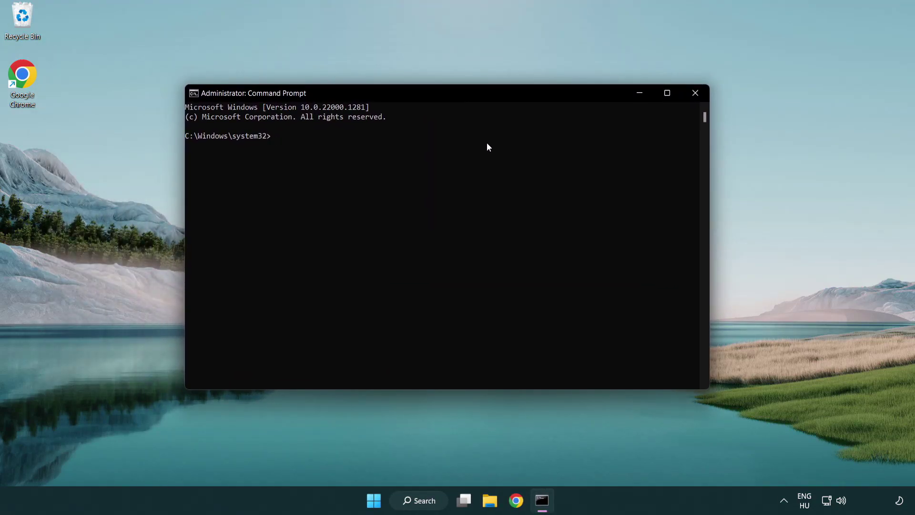
pyautogui.write('sfc /')
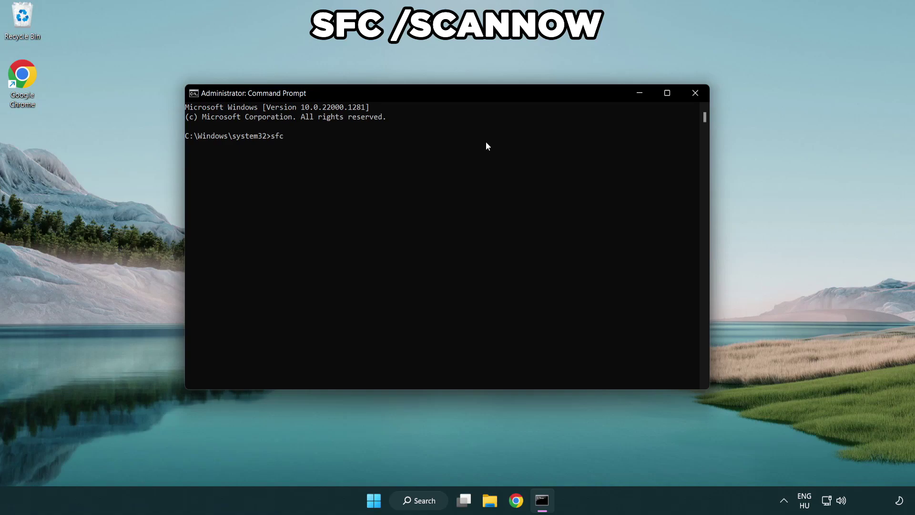
pyautogui.write('scannow')
pyautogui.press('Return')
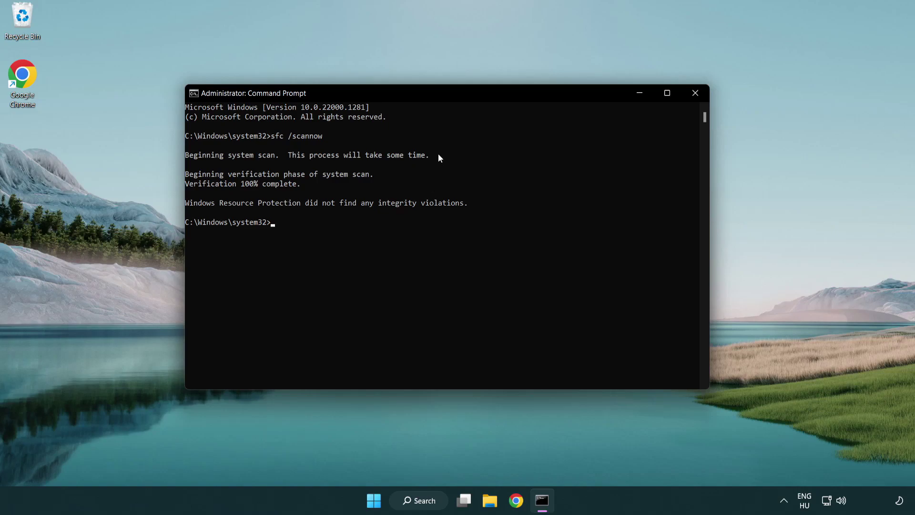
# - Close the finished Command Prompt and bring up the Start menu's power options
pyautogui.click(699, 96)
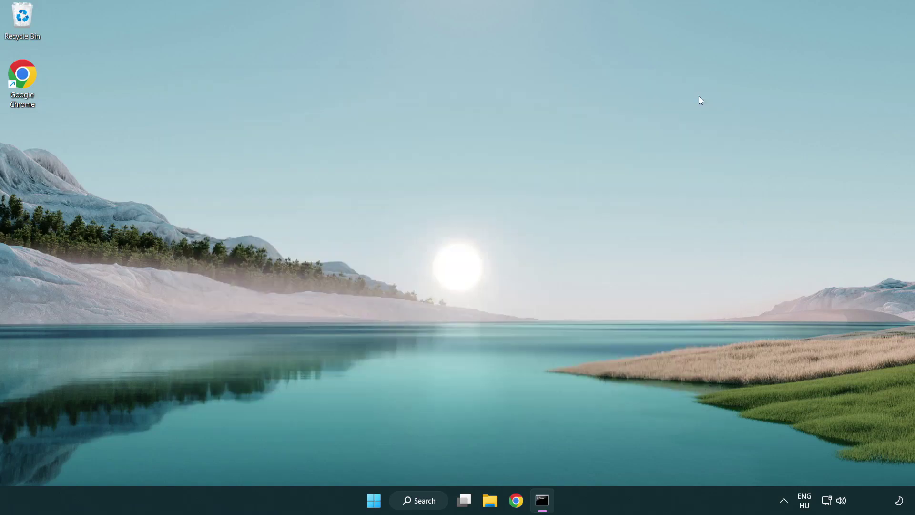
pyautogui.click(386, 499)
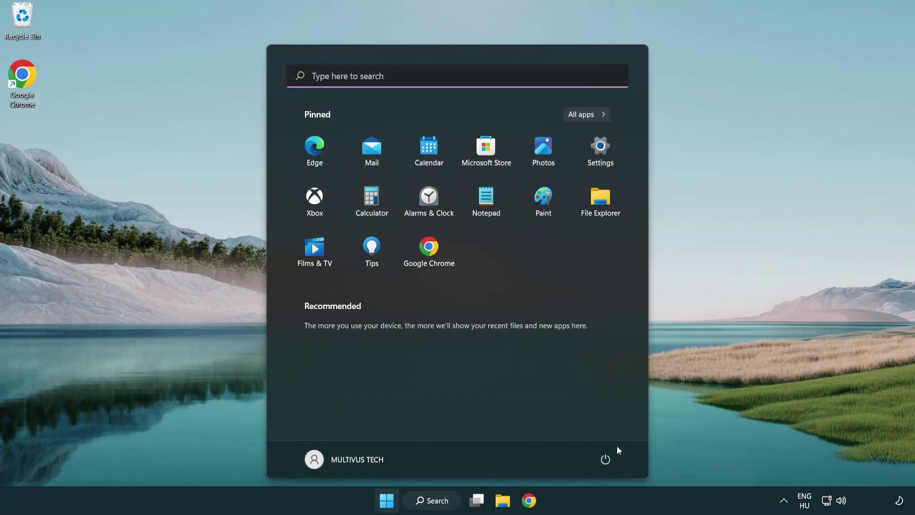
pyautogui.click(606, 459)
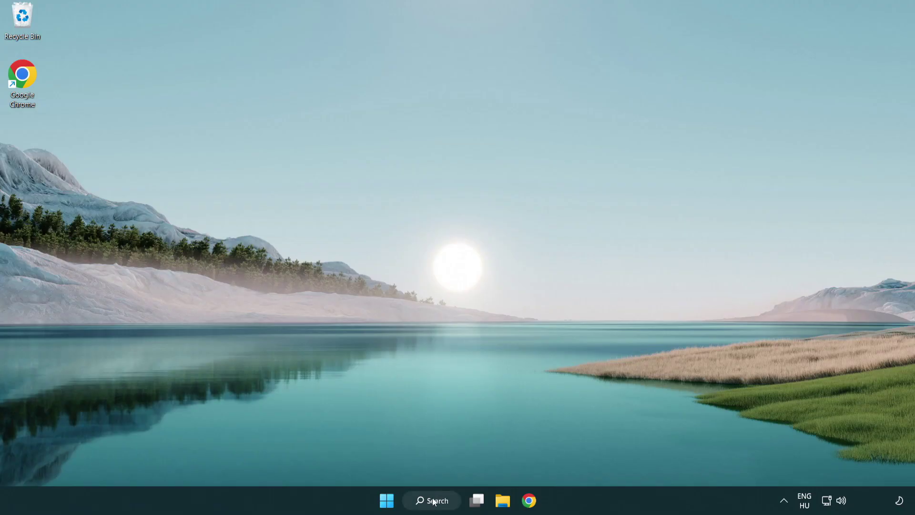
# - Search for 'security' and open the Windows Security best match
pyautogui.click(435, 508)
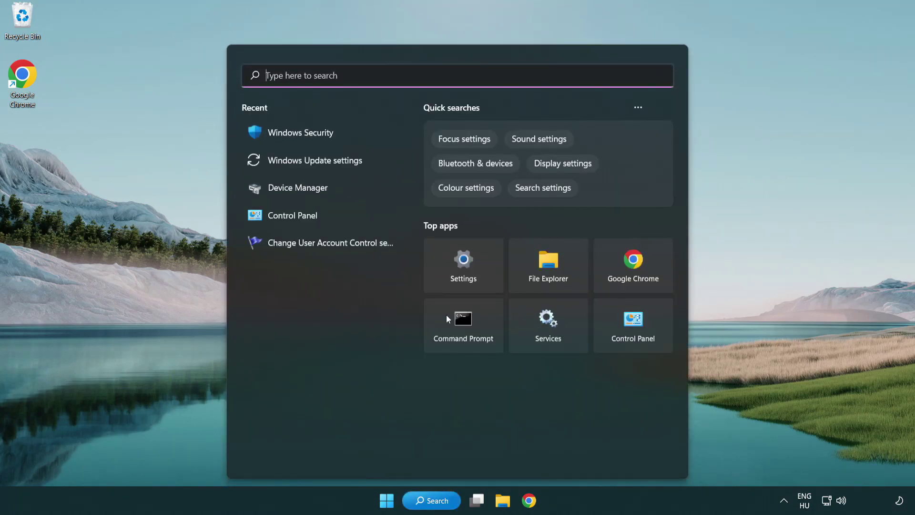
pyautogui.write('se')
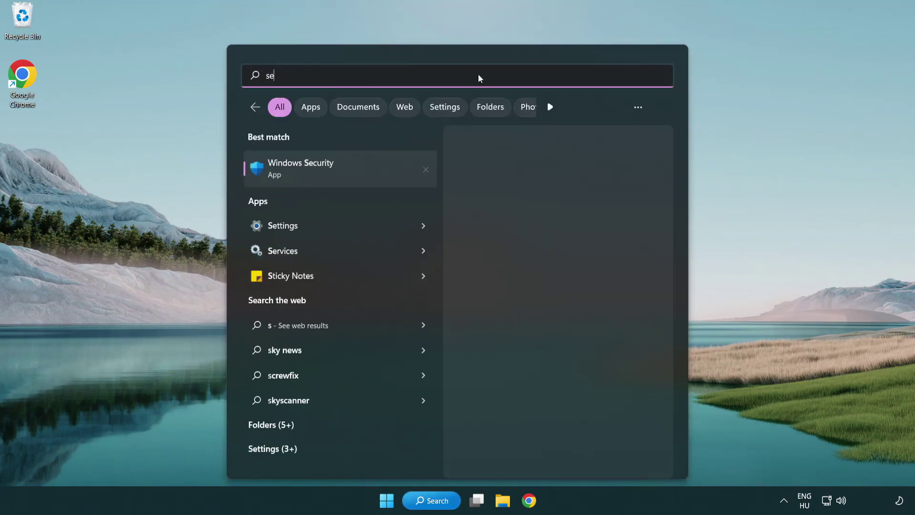
pyautogui.write('curi')
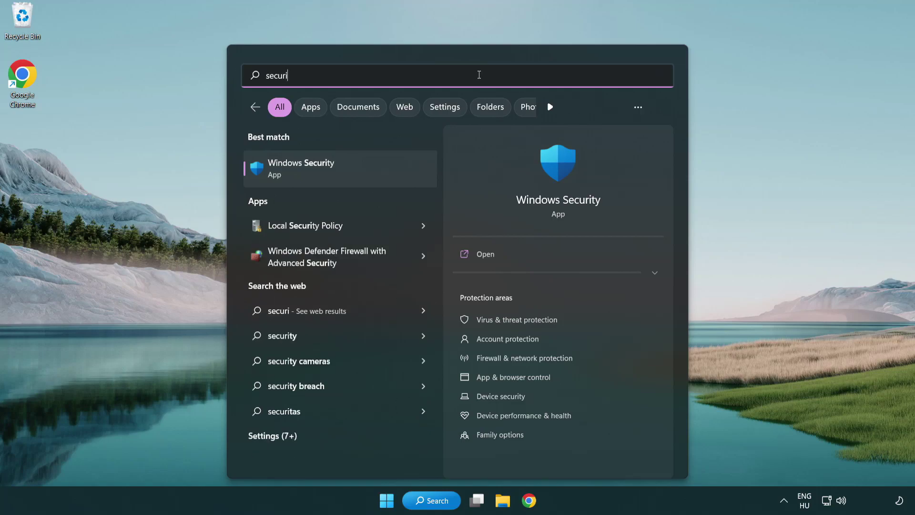
pyautogui.write('ty')
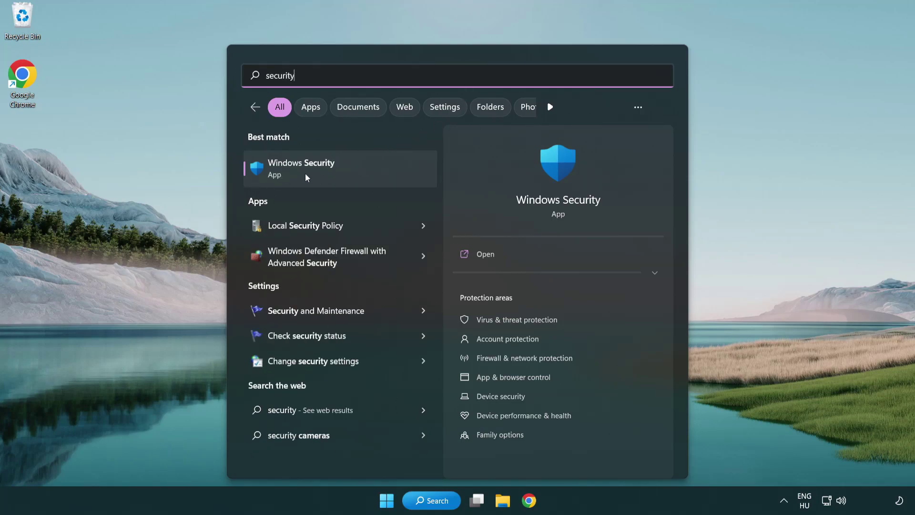
pyautogui.click(375, 177)
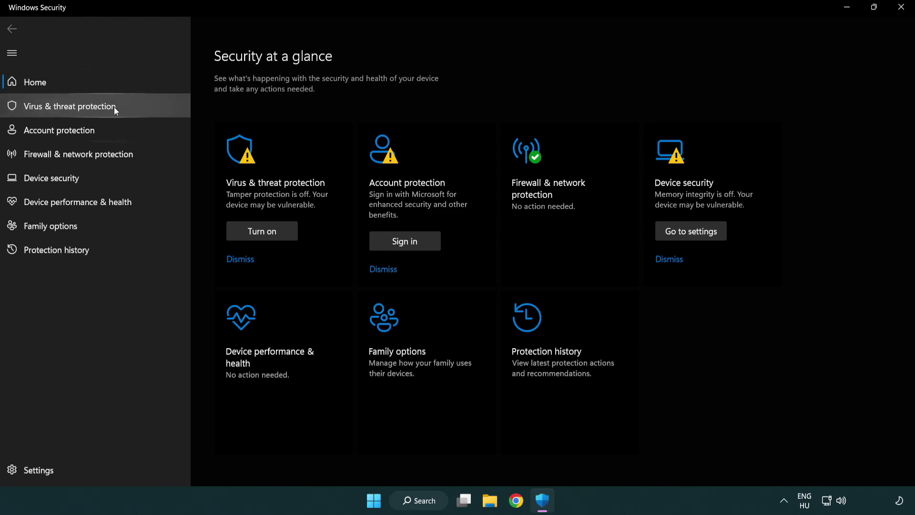
# - Open Virus & threat protection settings and go to Add or remove exclusions
pyautogui.click(139, 109)
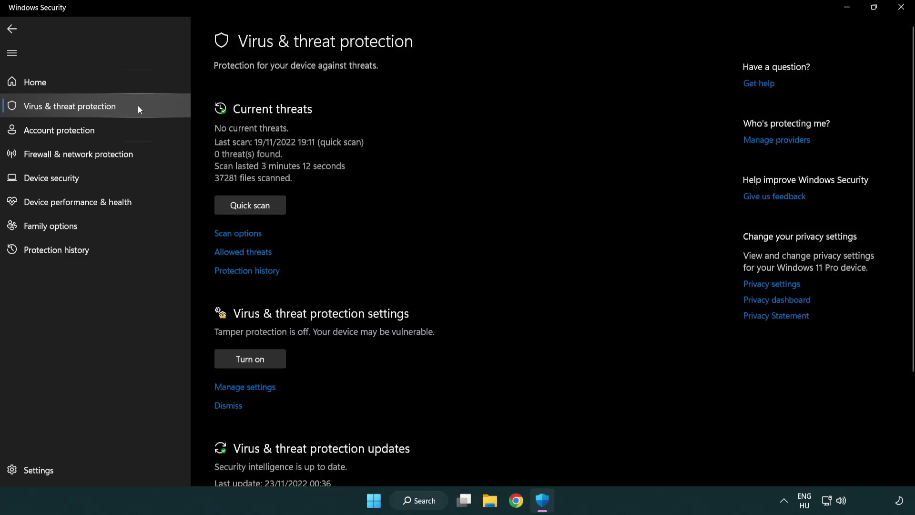
pyautogui.scroll(-2, 268, 207)
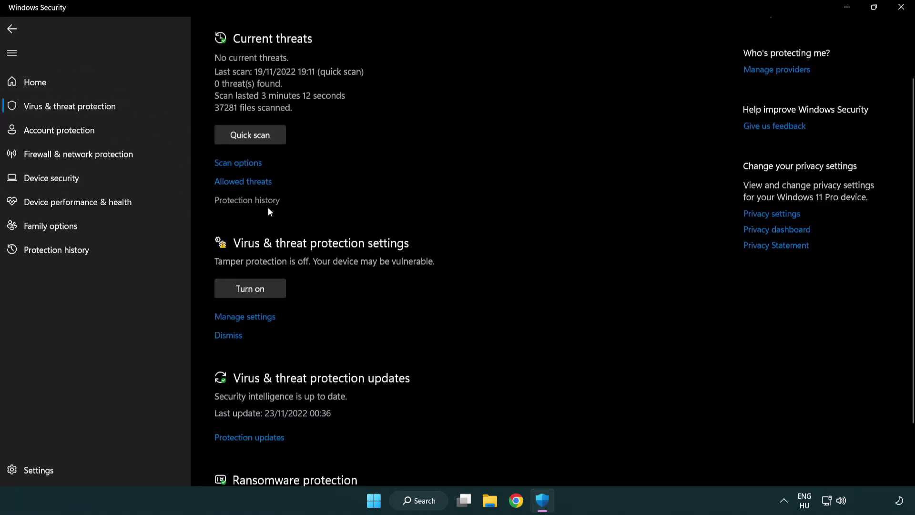
pyautogui.click(243, 318)
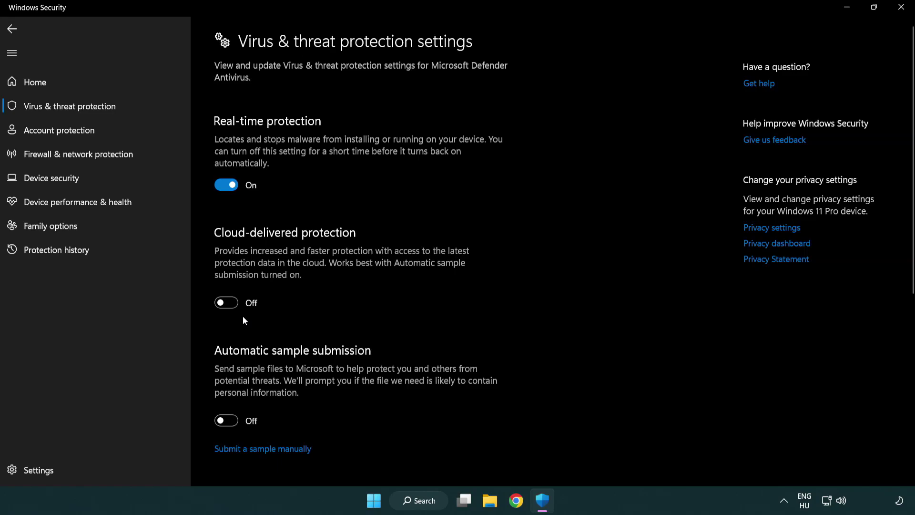
pyautogui.scroll(-9, 244, 318)
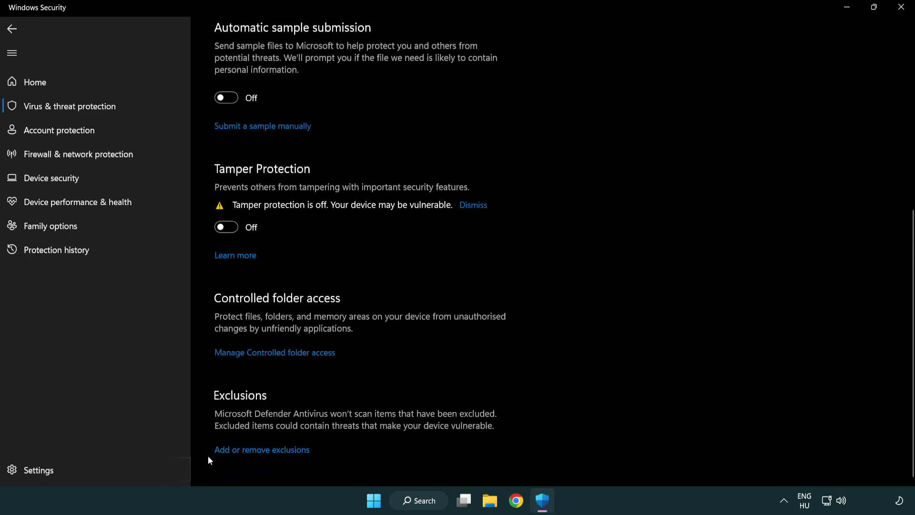
pyautogui.click(294, 452)
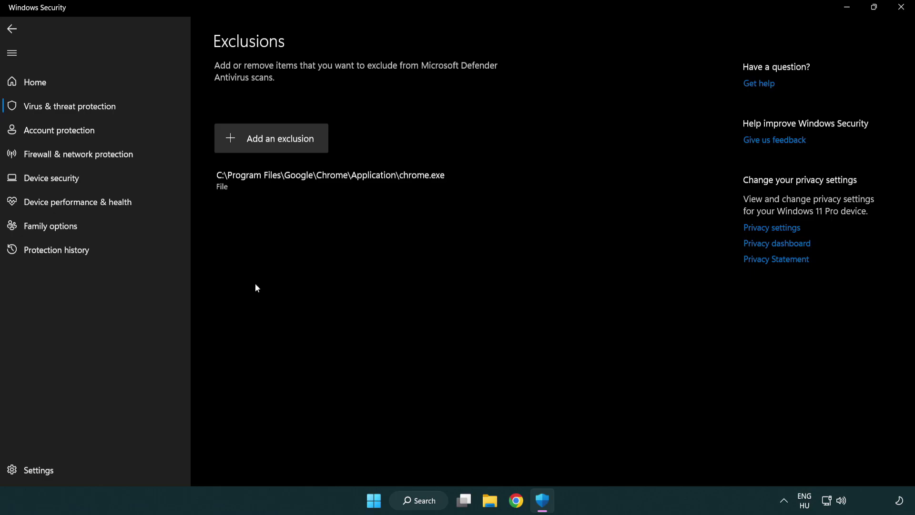
# - Add the shortcut in C:\Program Files (x86)\NOT WORKING APP as a file exclusion
pyautogui.click(276, 144)
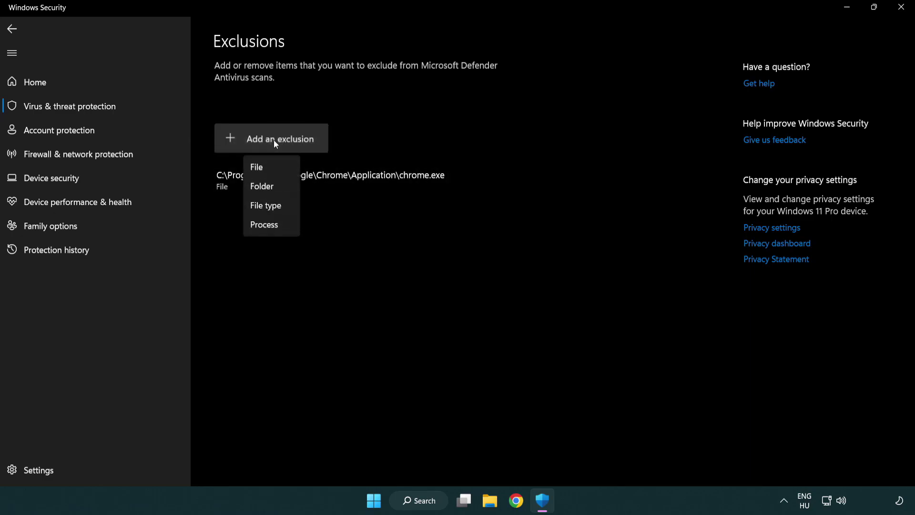
pyautogui.click(276, 172)
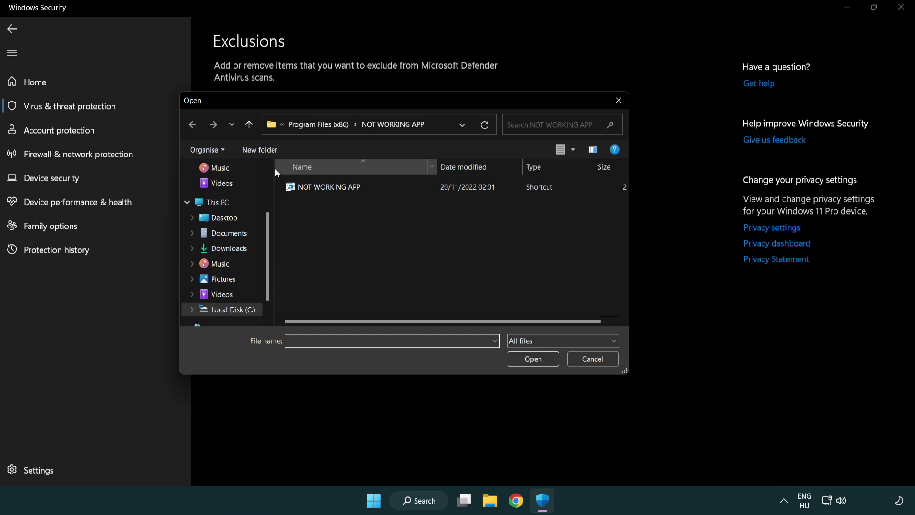
pyautogui.click(310, 127)
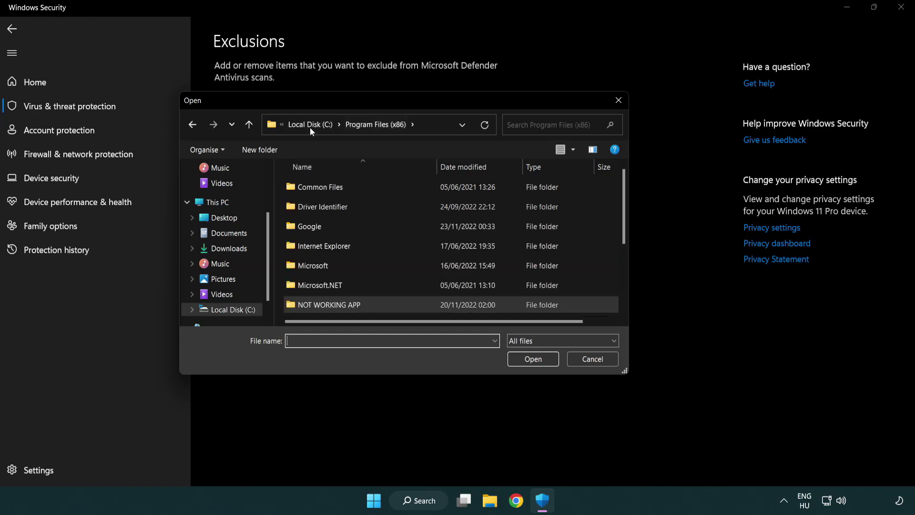
pyautogui.click(313, 126)
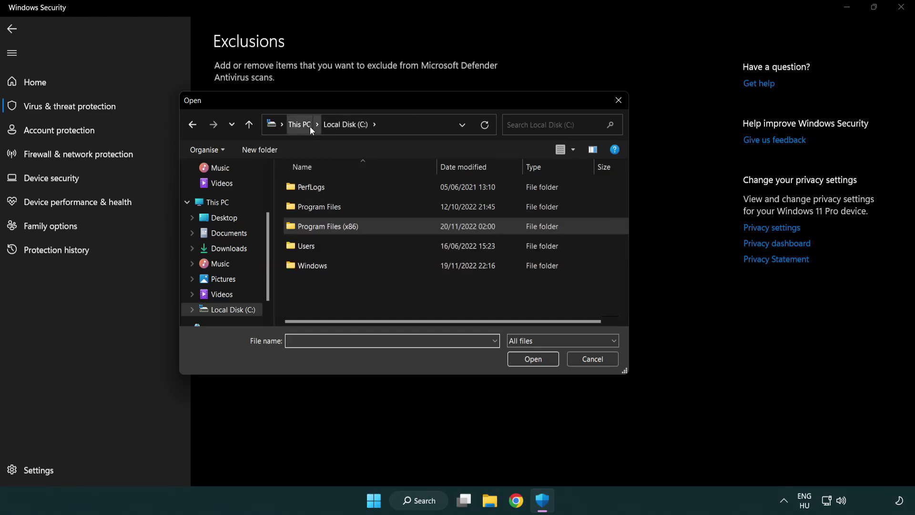
pyautogui.click(307, 126)
pyautogui.doubleClick(333, 314)
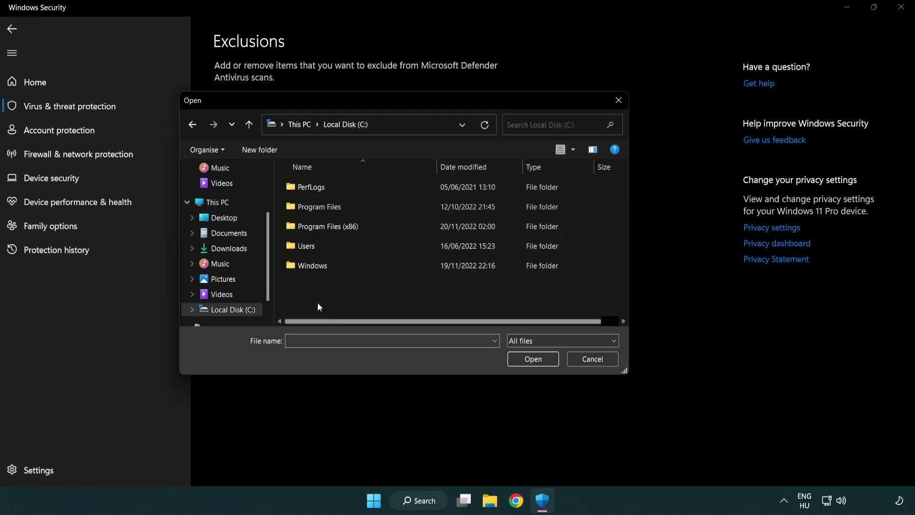
pyautogui.doubleClick(334, 225)
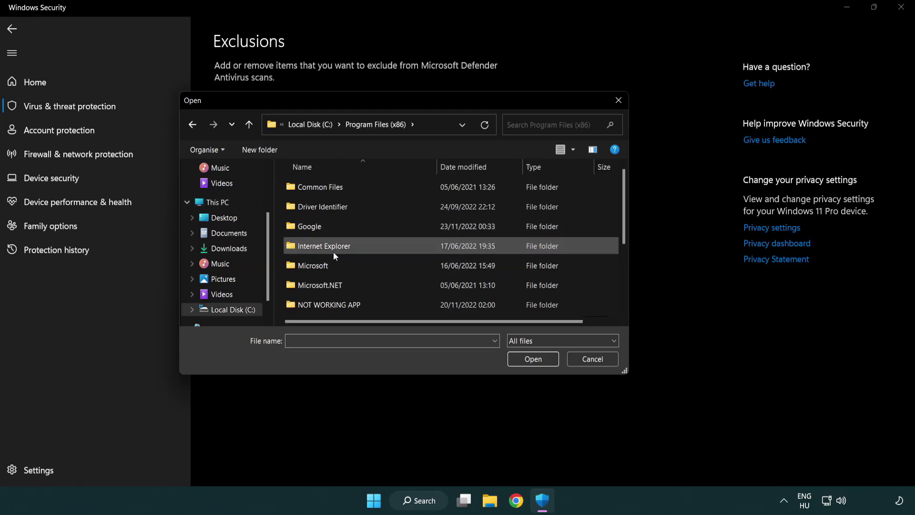
pyautogui.doubleClick(341, 306)
pyautogui.click(323, 186)
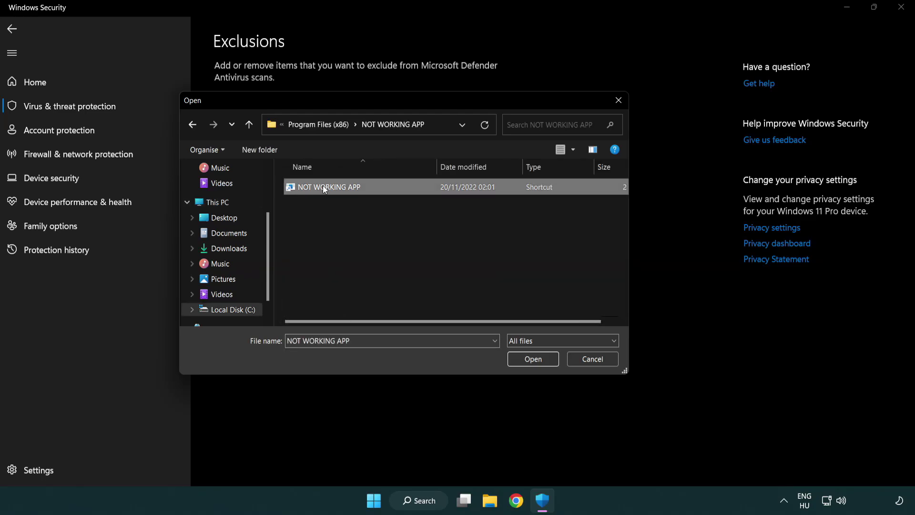
pyautogui.click(532, 364)
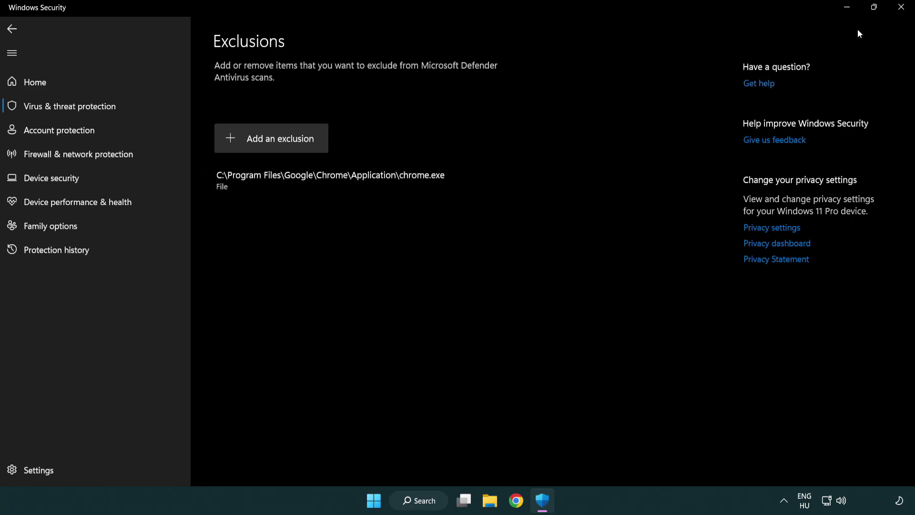
# - Close Windows Security and bring up the Start menu's power options to restart
pyautogui.click(901, 8)
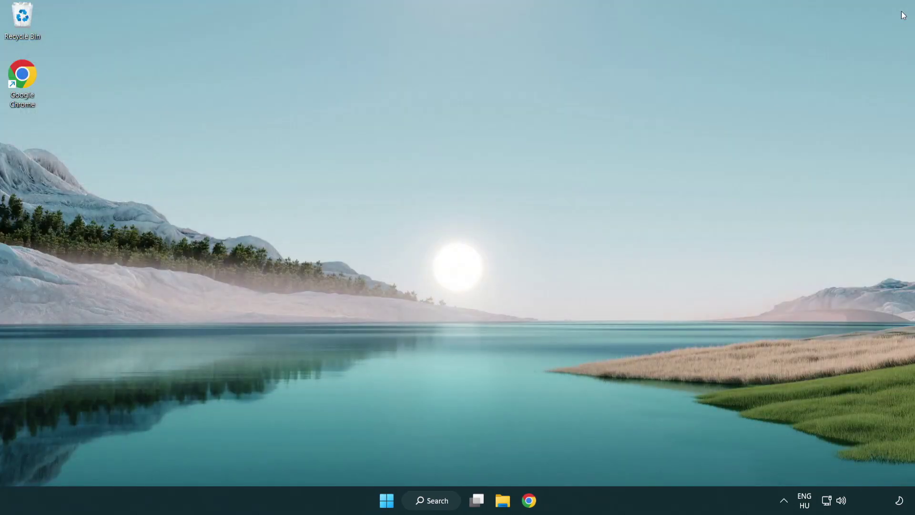
pyautogui.click(379, 501)
pyautogui.click(609, 458)
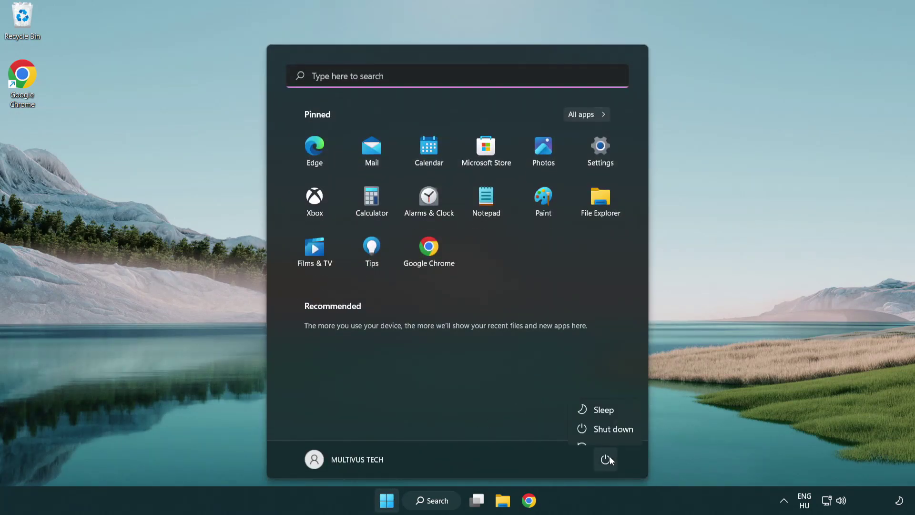